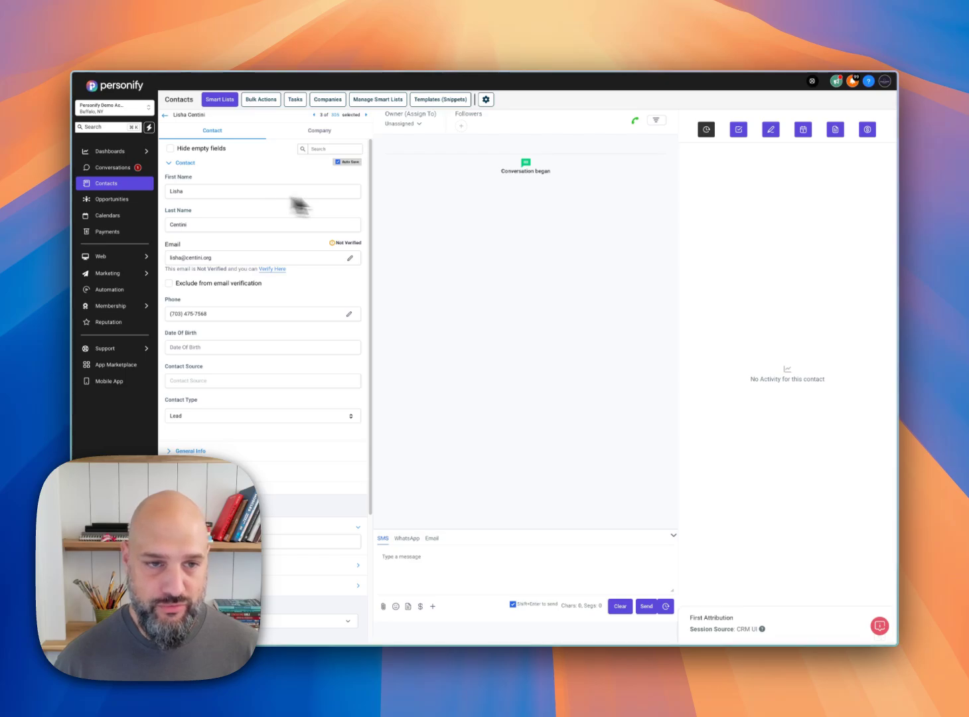
{"action": "left_click", "coordinate": [253, 191]}
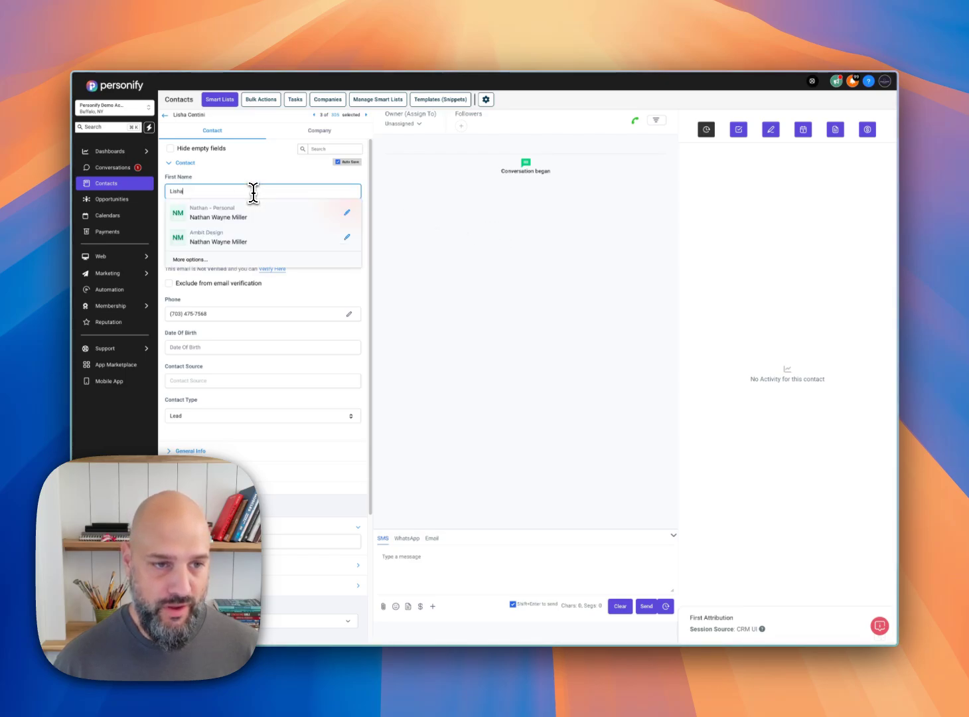
{"action": "left_click", "coordinate": [439, 222]}
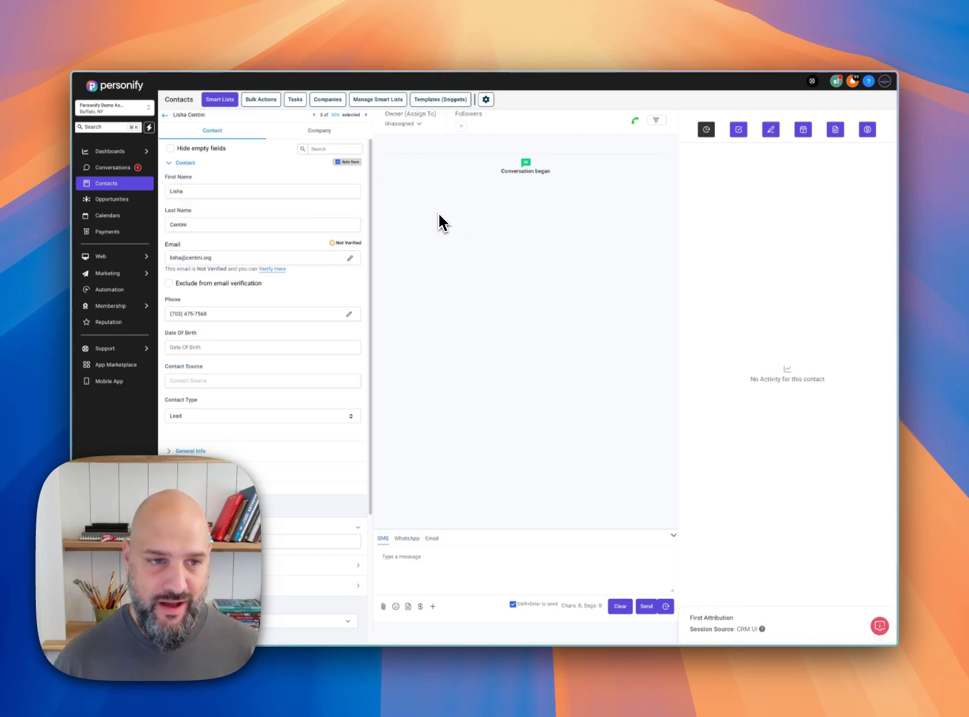
Step: Open the message templates (snippets) and start a new email template
{"action": "left_click", "coordinate": [459, 101]}
{"action": "left_click", "coordinate": [837, 128]}
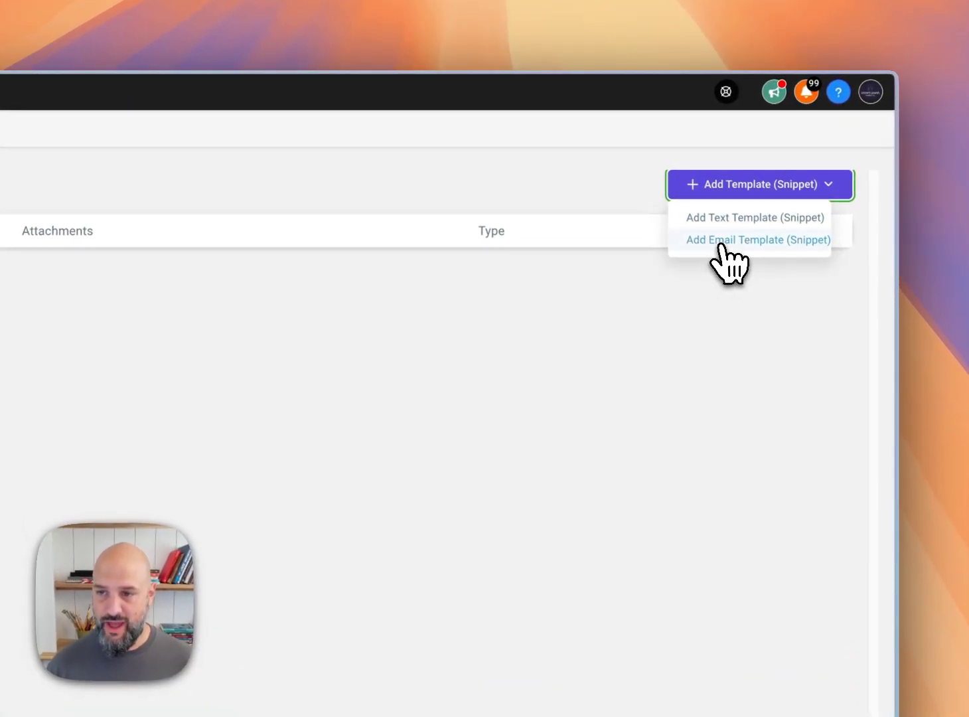
{"action": "left_click", "coordinate": [723, 240]}
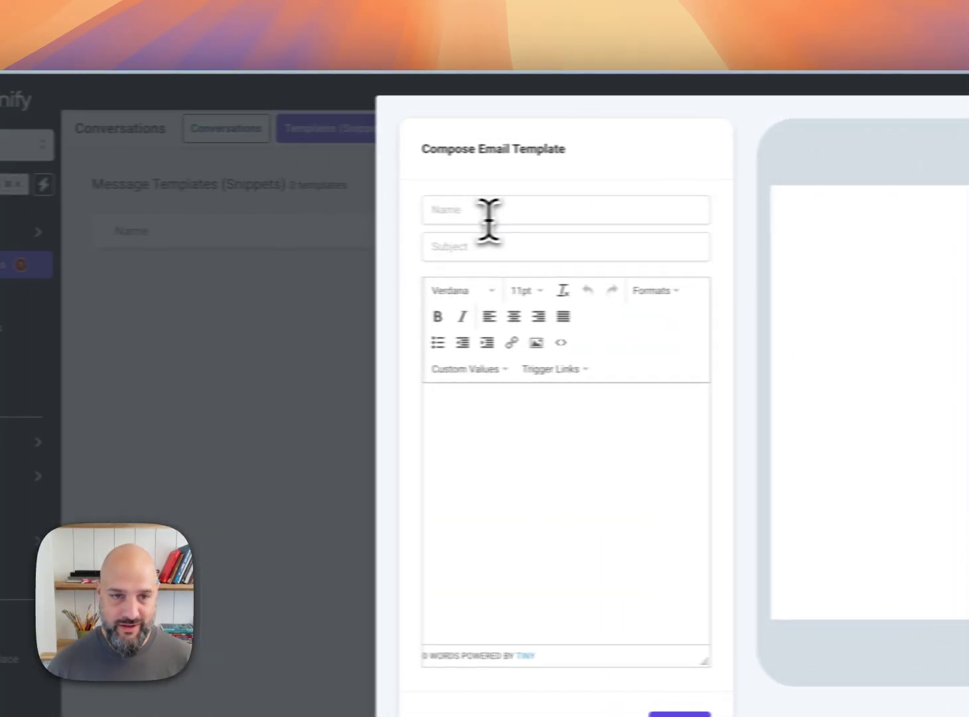
Step: Name the new email template "First Contact Followup"
{"action": "left_click", "coordinate": [490, 211]}
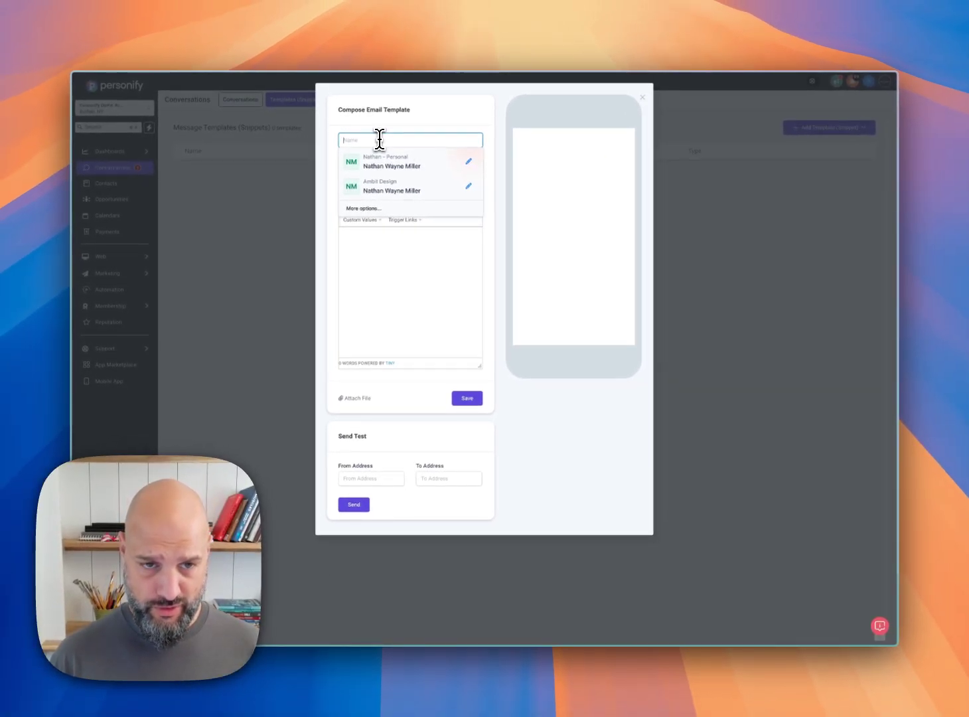
{"action": "key", "text": "Tab"}
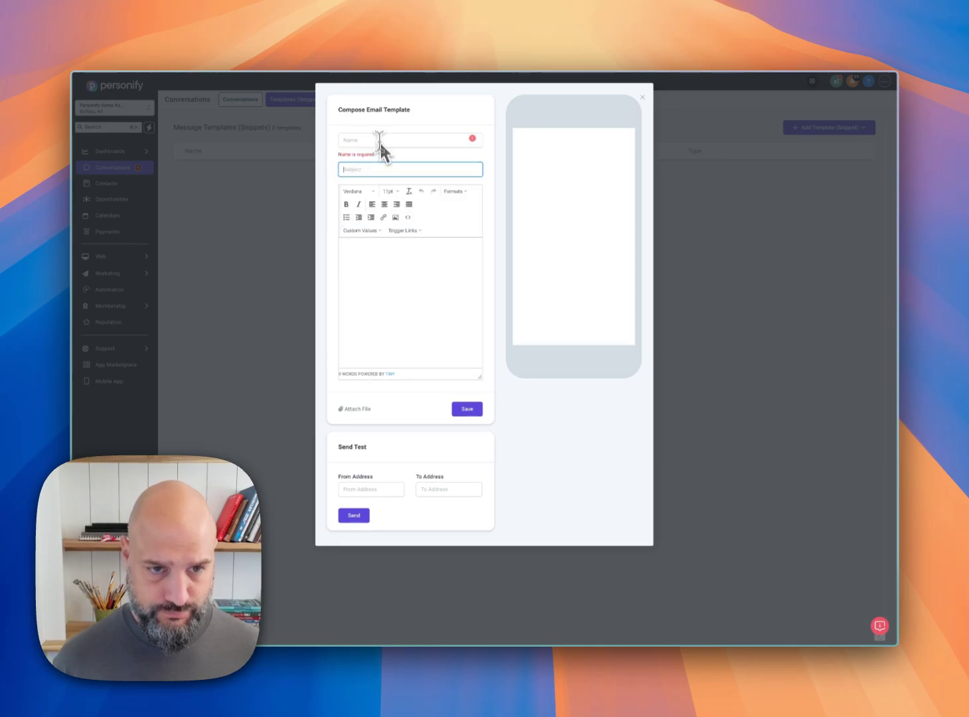
{"action": "left_click", "coordinate": [378, 141]}
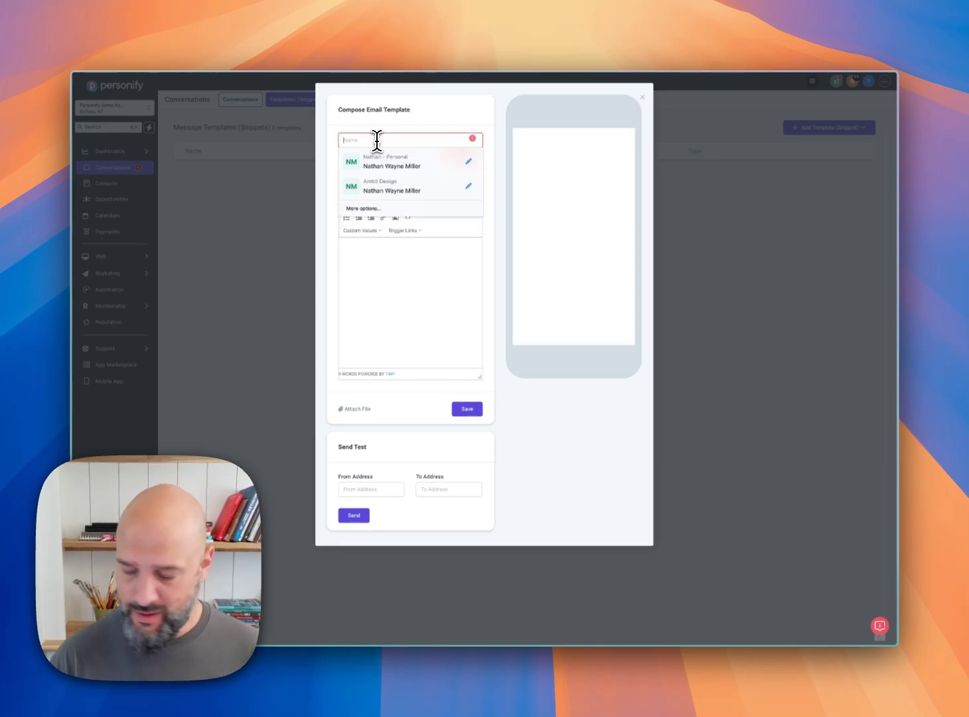
{"action": "type", "text": "Firs"}
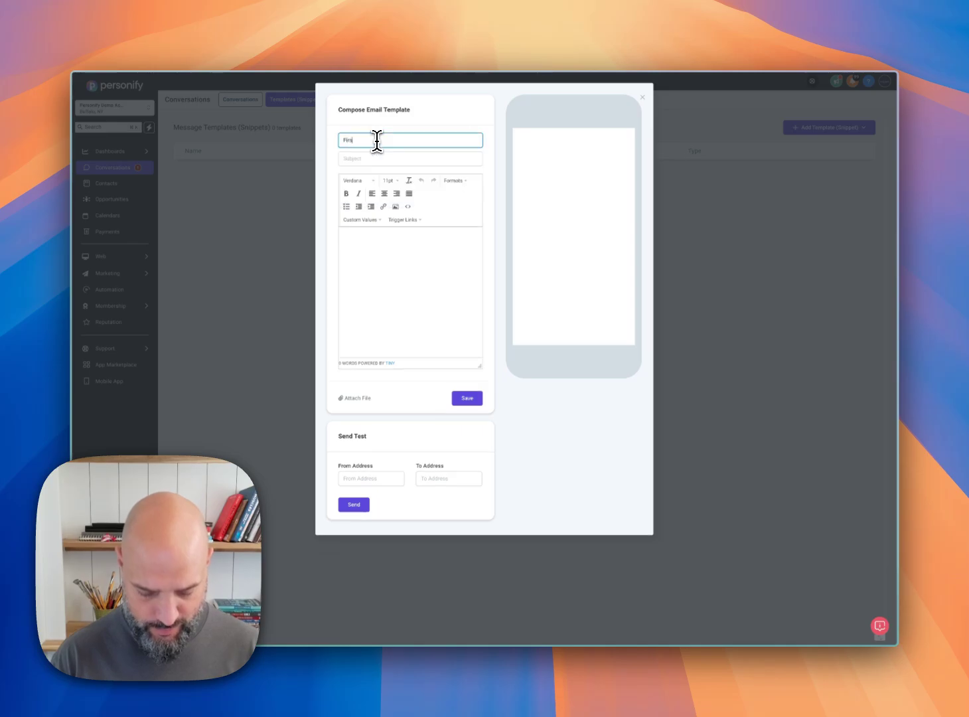
{"action": "type", "text": "t Contact Followup"}
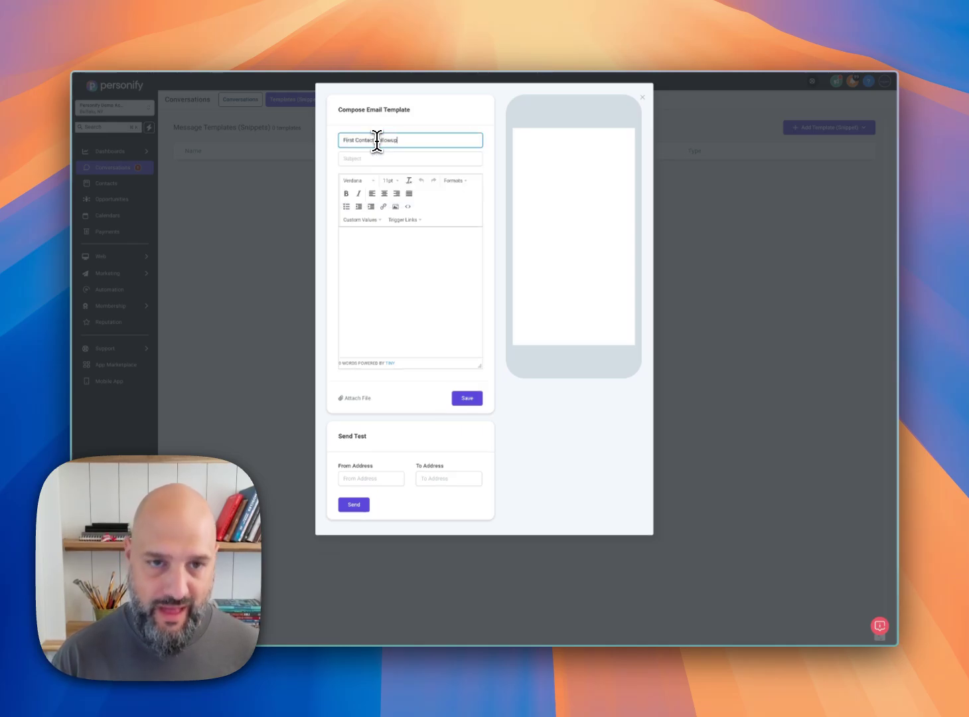
Step: Set the template's subject to "Great to Meet you! Let's Talk More."
{"action": "key", "text": "Tab"}
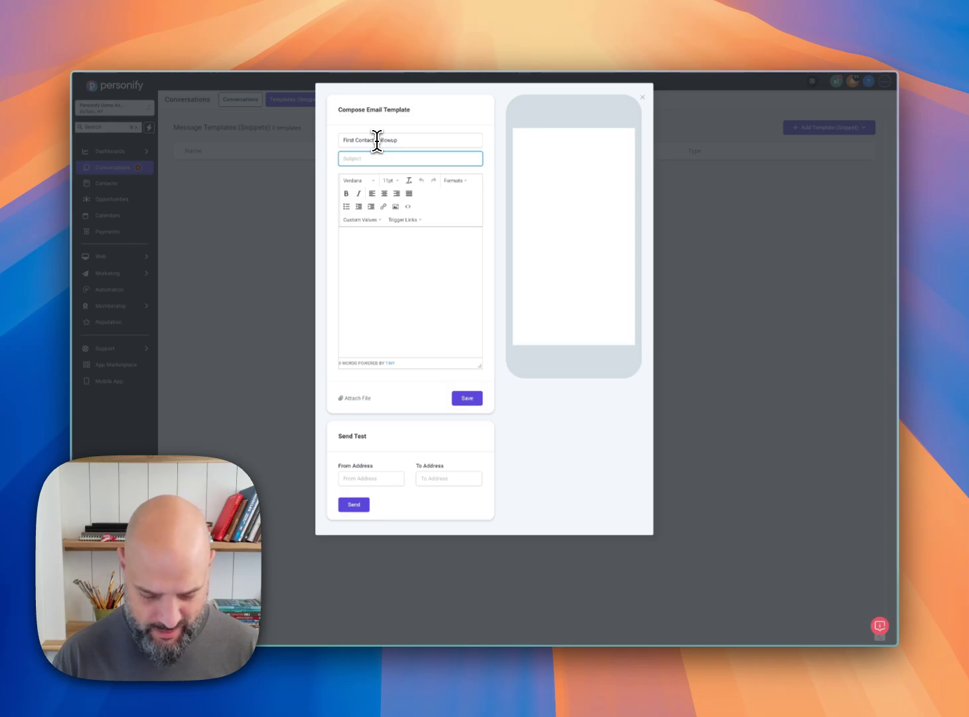
{"action": "type", "text": "Great to Me"}
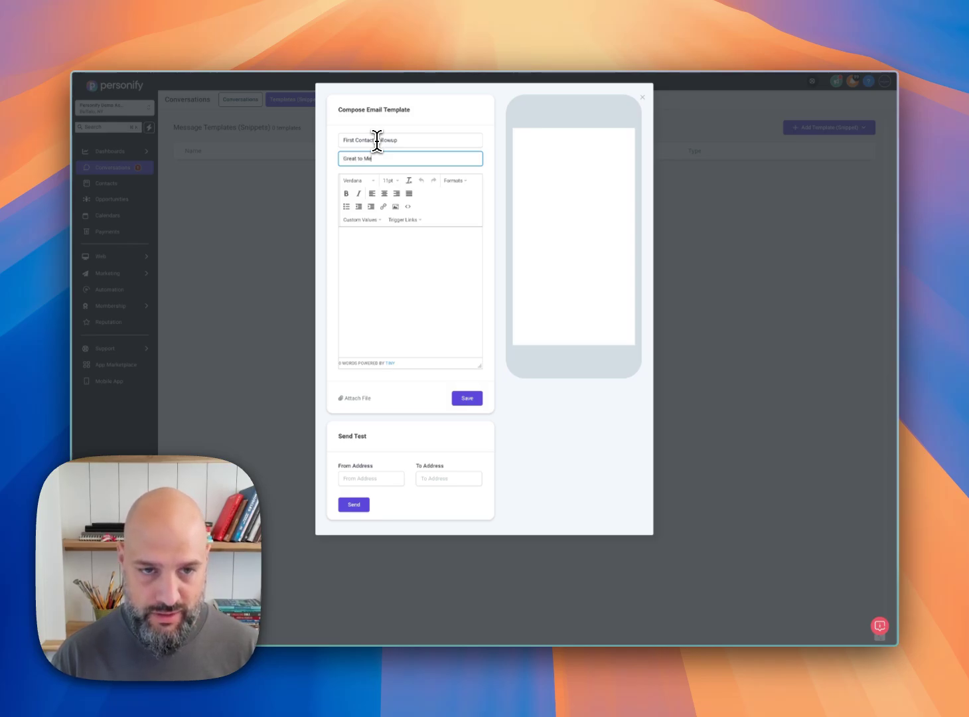
{"action": "type", "text": "et you! L"}
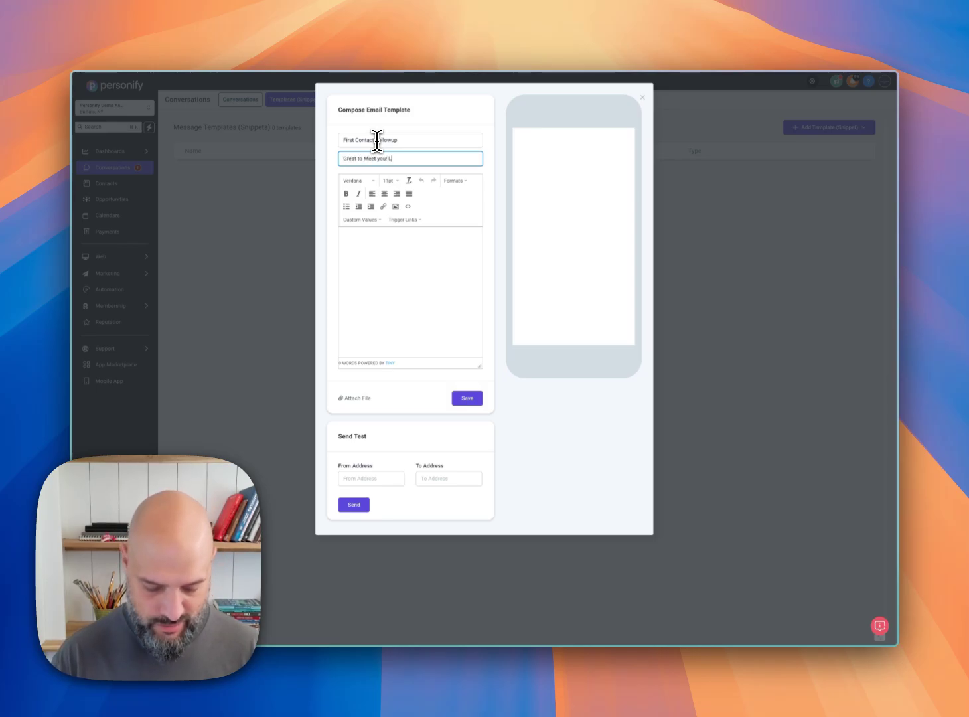
{"action": "type", "text": "et's talk "}
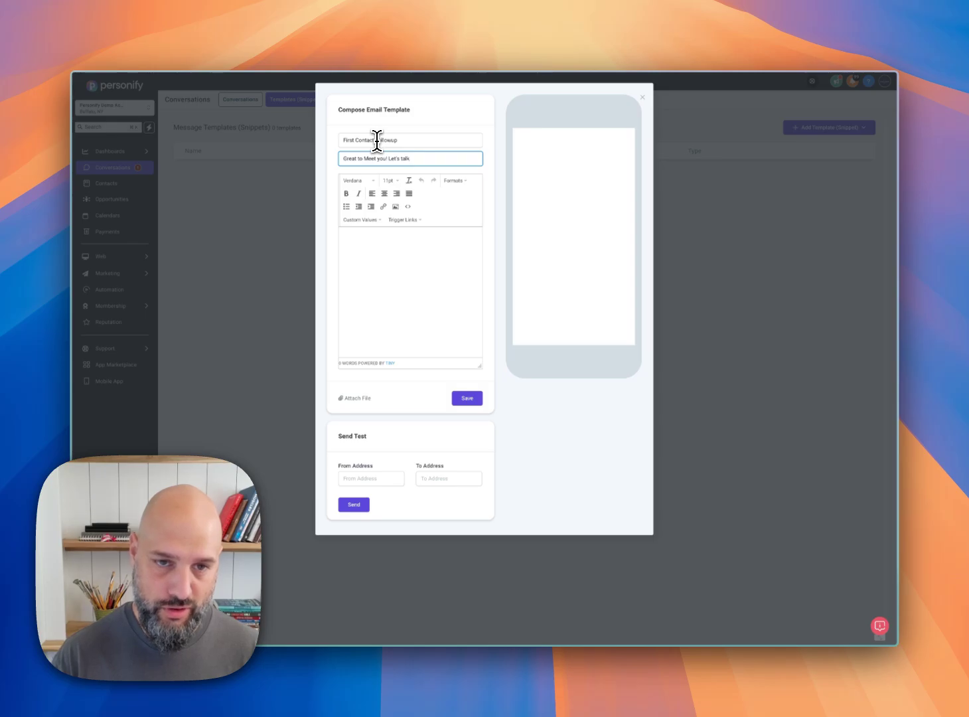
{"action": "type", "text": "T"}
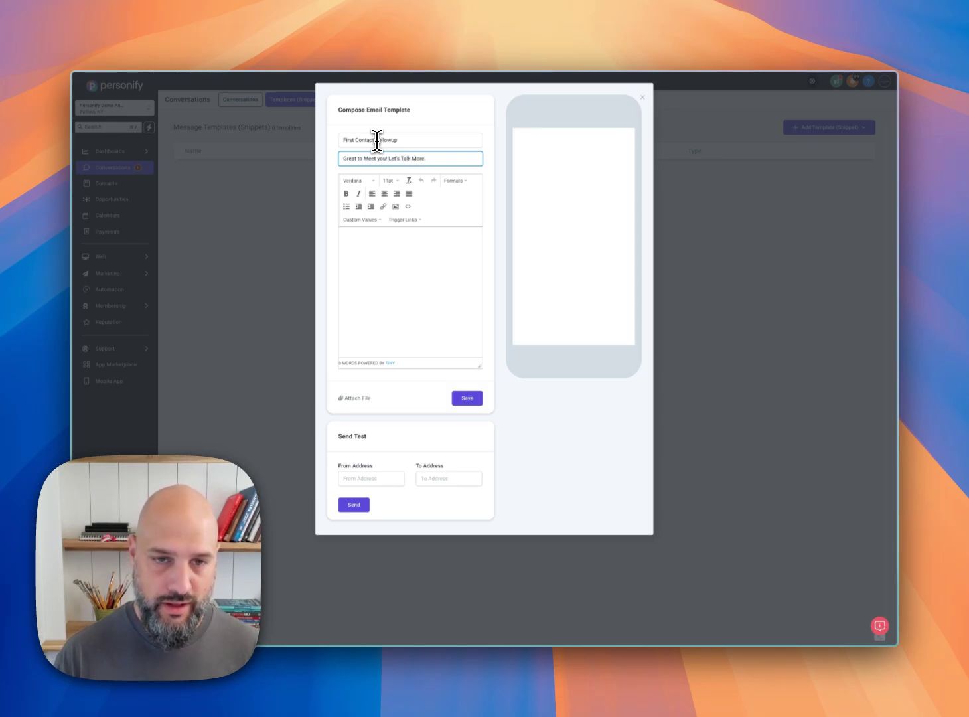
Step: Copy the drafted follow-up message from the notes app into the email template's body and look over its phone preview
{"action": "left_click", "coordinate": [347, 268]}
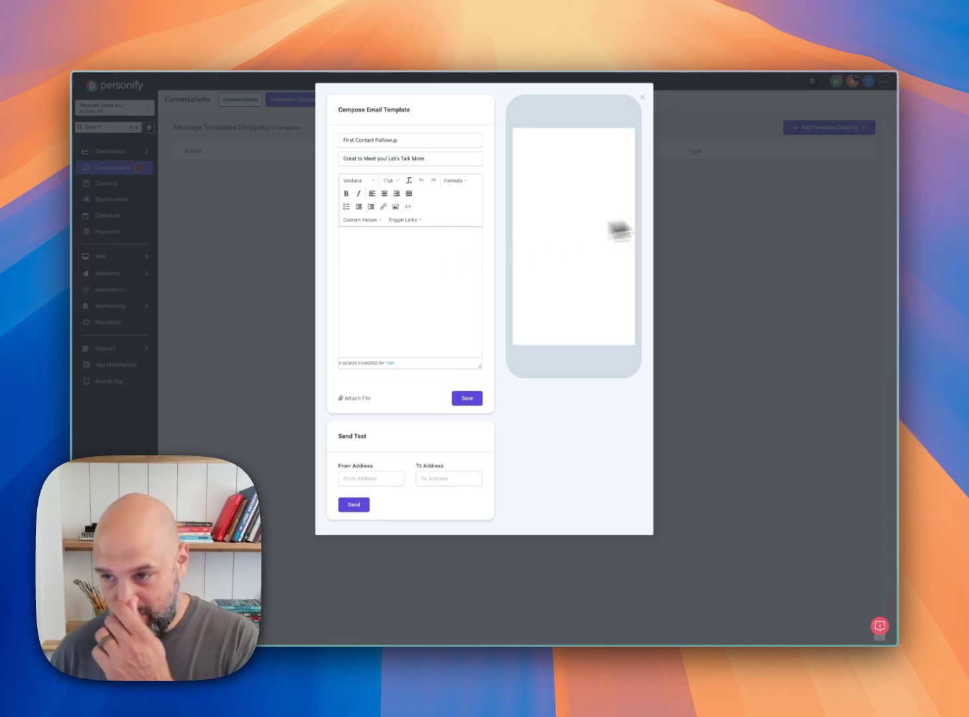
{"action": "left_click", "coordinate": [924, 289]}
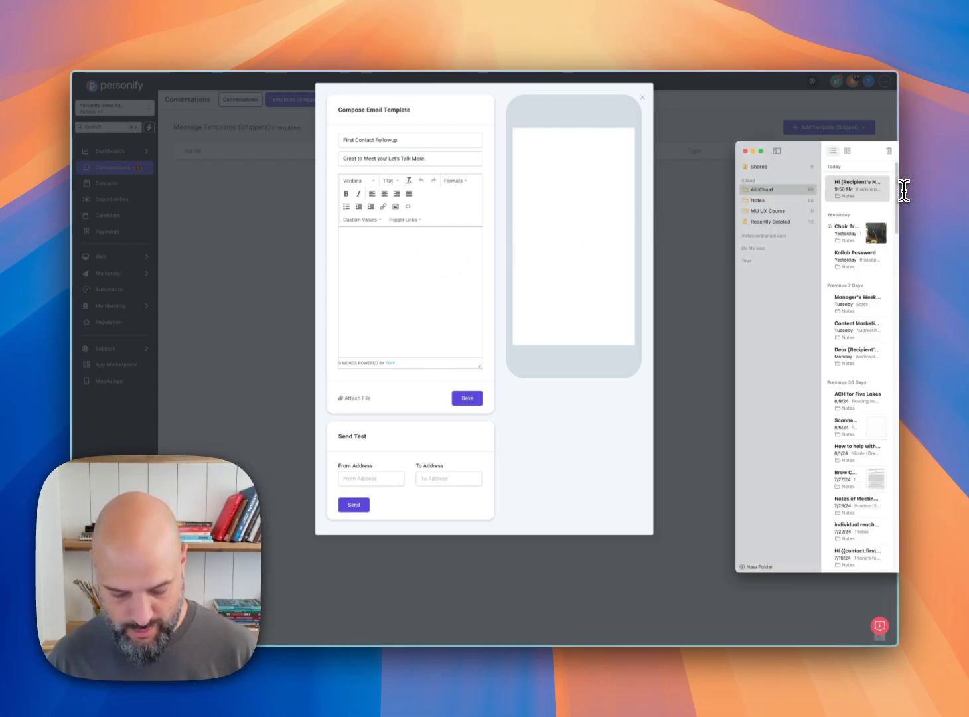
{"action": "left_click", "coordinate": [734, 292]}
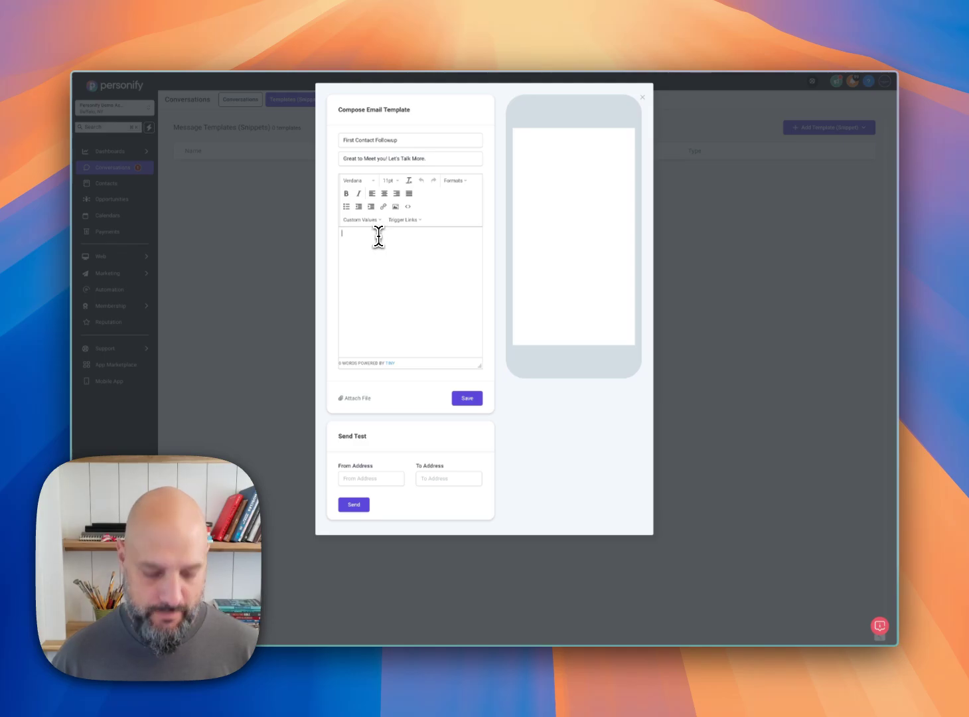
{"action": "key", "text": "super+v"}
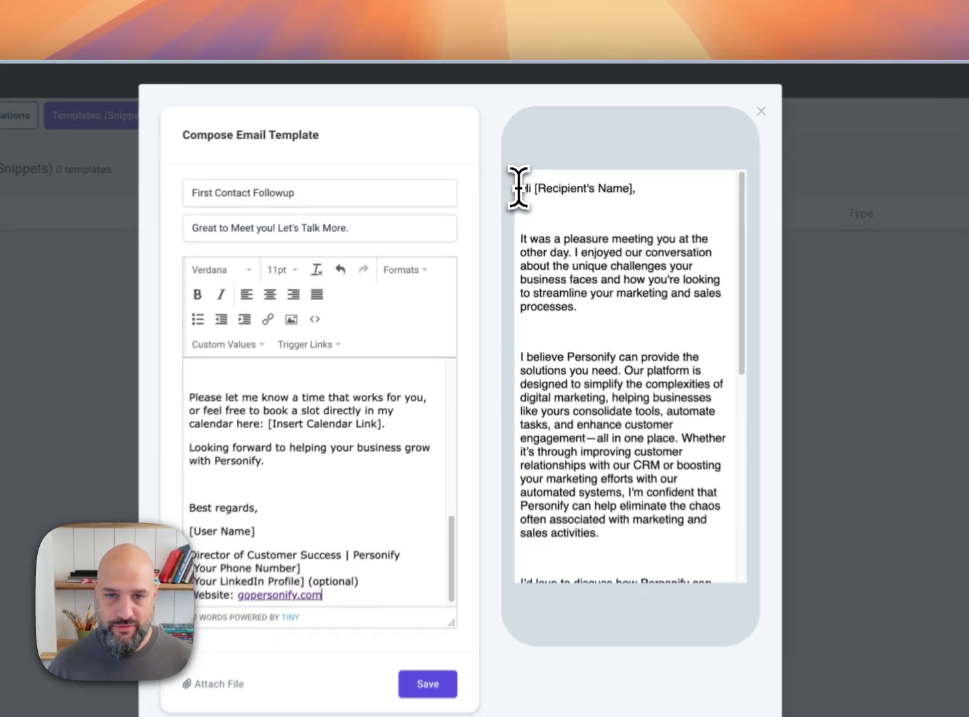
{"action": "left_click_drag", "start_coordinate": [516, 138], "coordinate": [589, 307]}
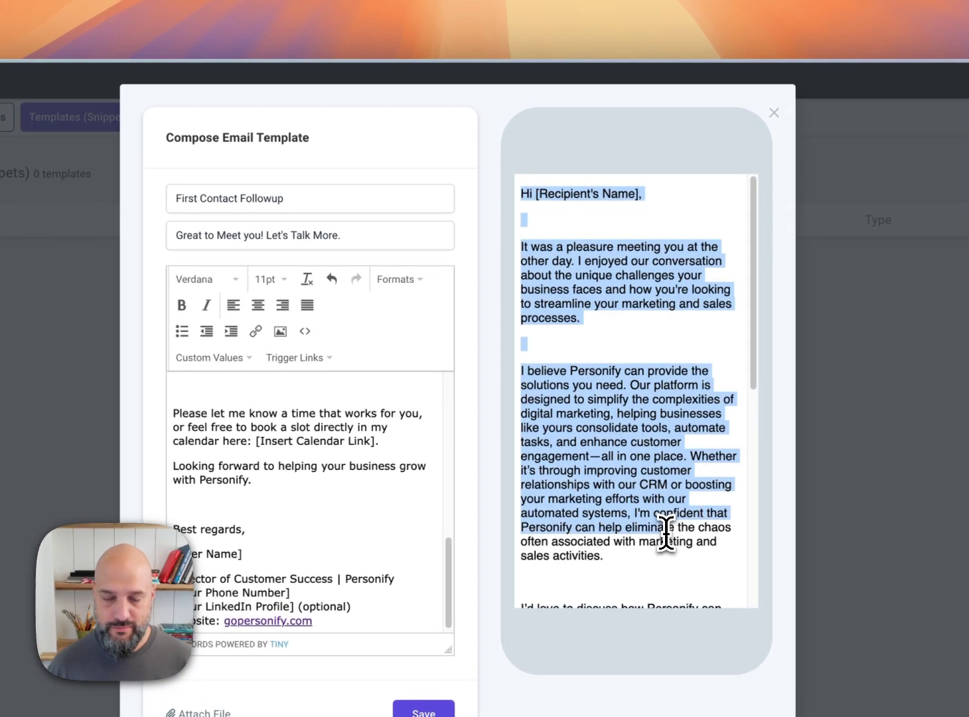
{"action": "scroll", "coordinate": [674, 535], "scroll_direction": "down", "scroll_amount": 6}
{"action": "scroll", "coordinate": [694, 536], "scroll_direction": "up", "scroll_amount": 6}
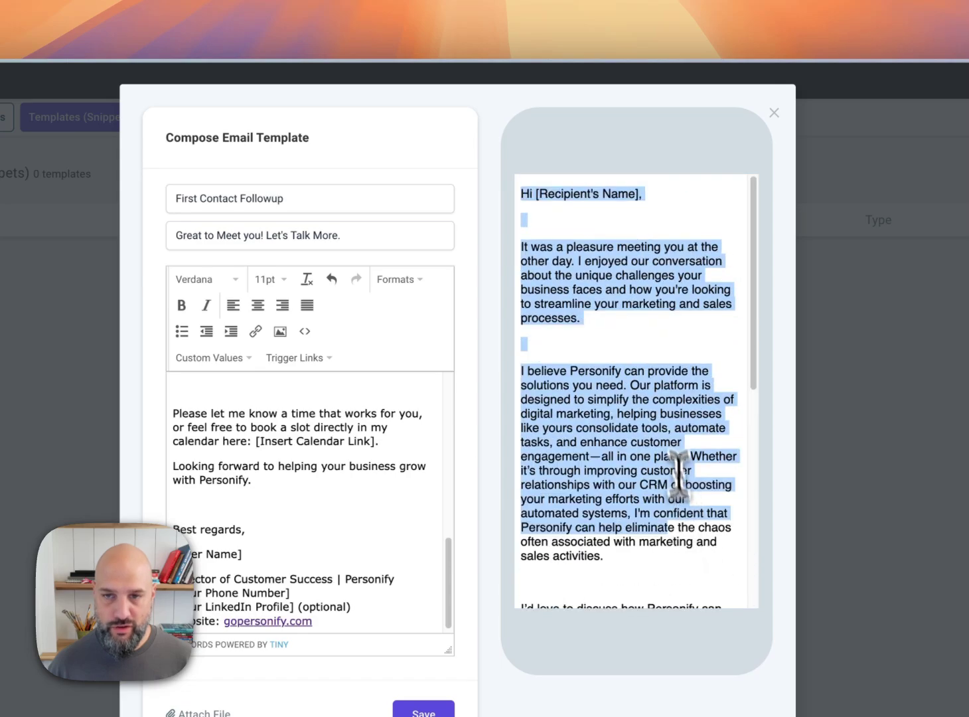
{"action": "left_click", "coordinate": [679, 472]}
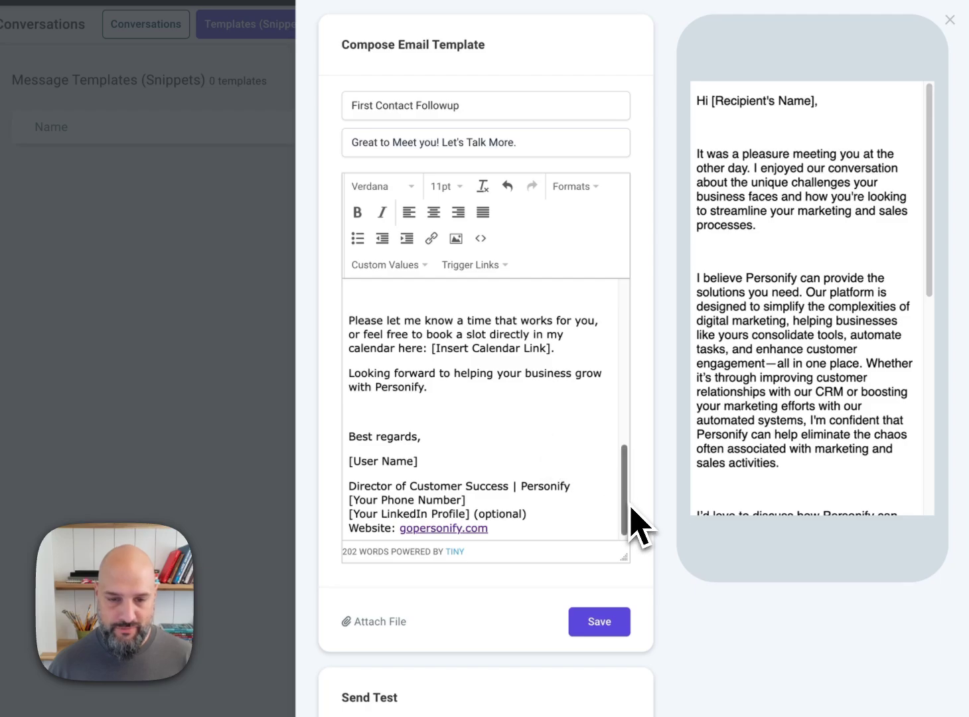
Step: Replace the [Recipient's Name] placeholder in the greeting with the contact's First Name custom value
{"action": "left_click_drag", "start_coordinate": [631, 510], "coordinate": [623, 295]}
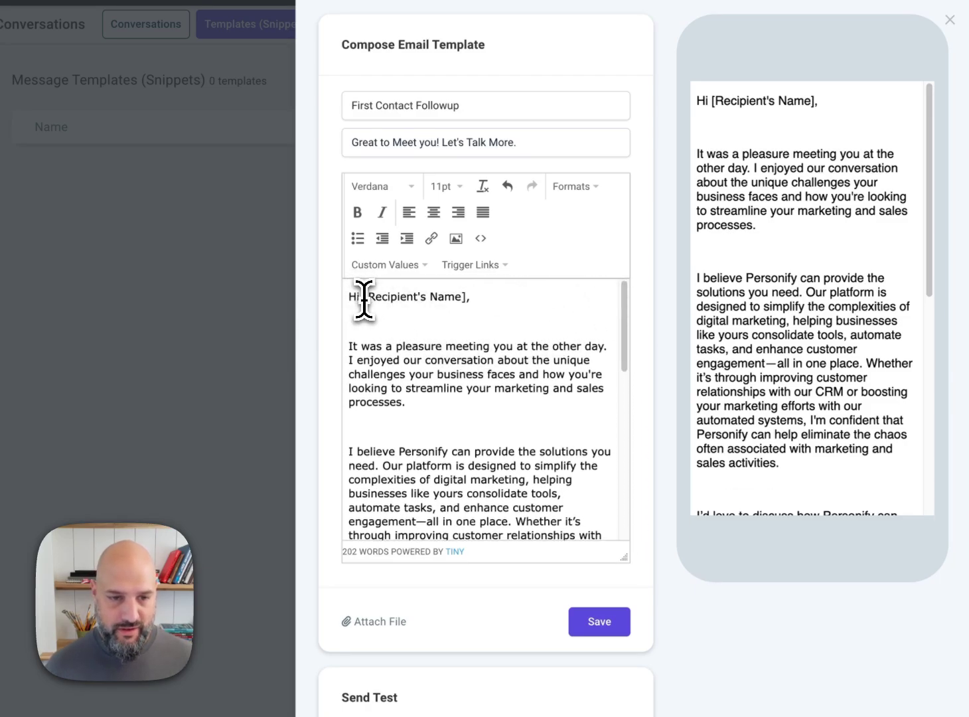
{"action": "left_click_drag", "start_coordinate": [364, 298], "coordinate": [469, 296]}
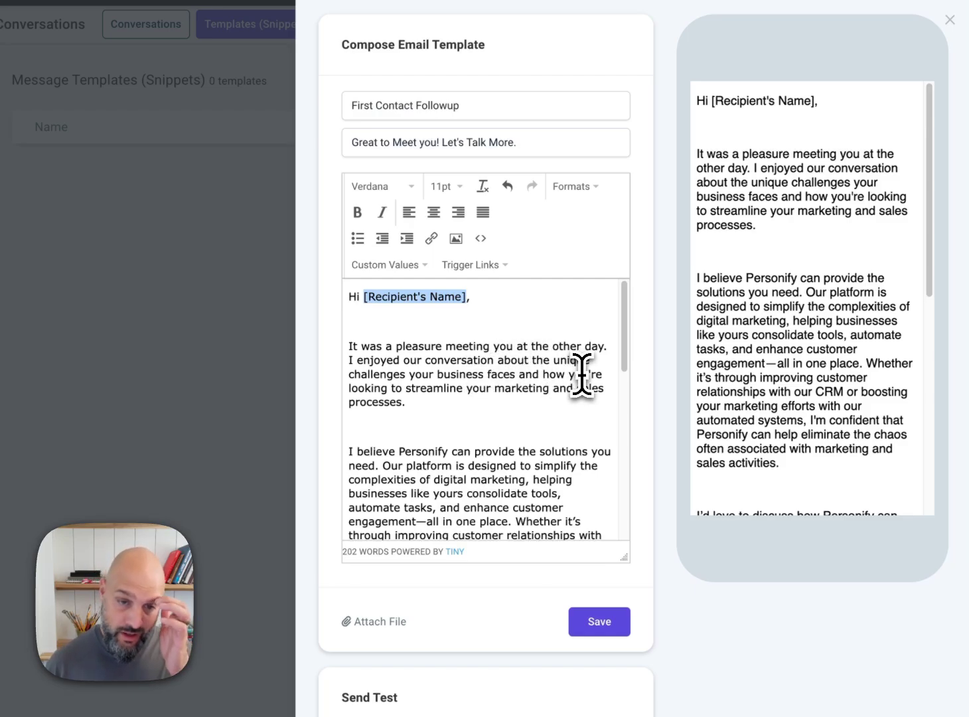
{"action": "left_click", "coordinate": [379, 266]}
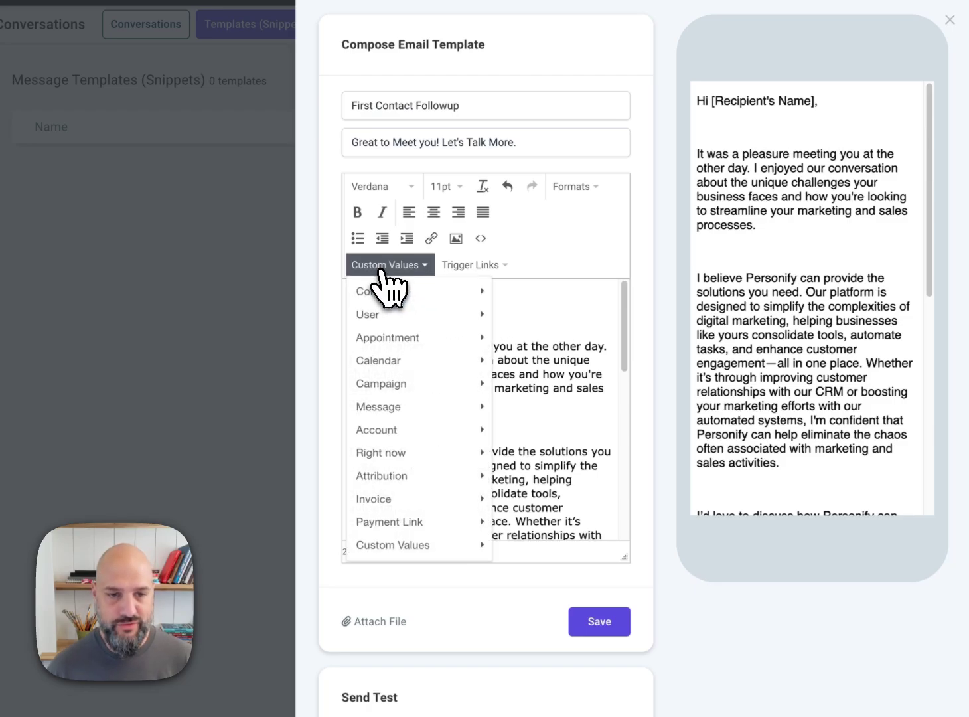
{"action": "mouse_move", "coordinate": [384, 295]}
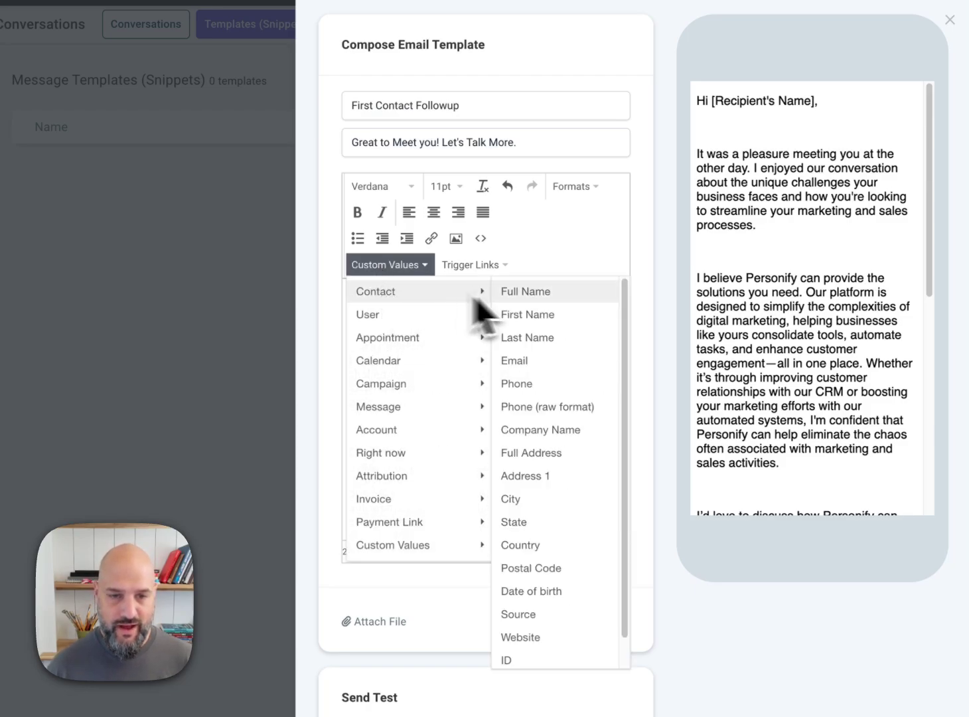
{"action": "left_click", "coordinate": [585, 323]}
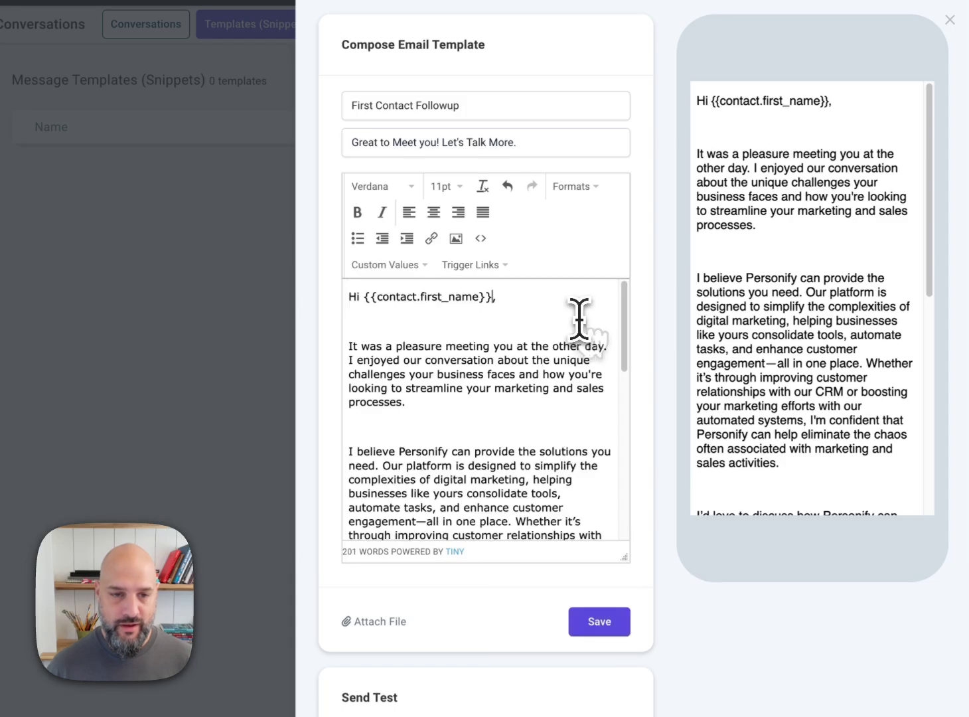
{"action": "double_click", "coordinate": [370, 297]}
{"action": "double_click", "coordinate": [486, 297]}
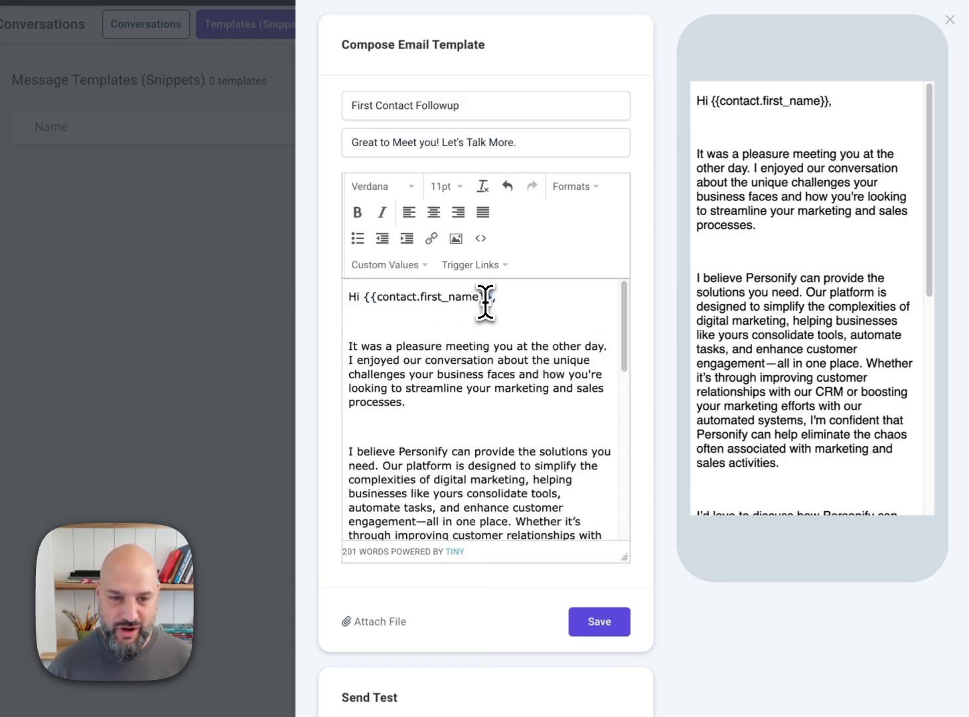
{"action": "left_click_drag", "start_coordinate": [377, 298], "coordinate": [478, 297]}
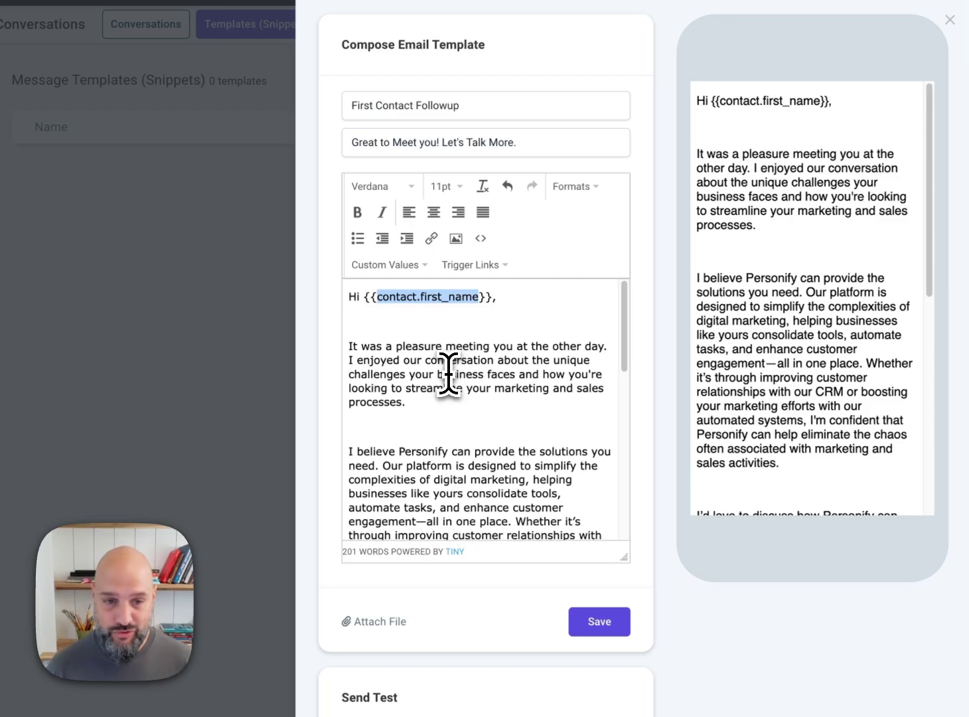
{"action": "left_click_drag", "start_coordinate": [438, 374], "coordinate": [441, 390]}
{"action": "left_click", "coordinate": [446, 431]}
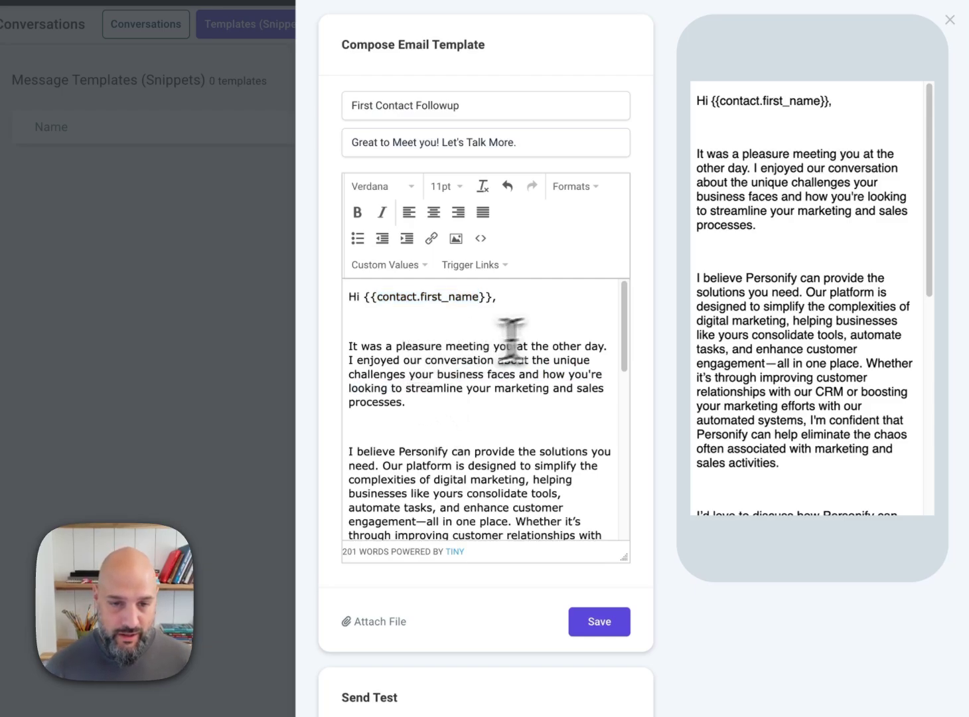
Step: Replace the [Insert Calendar Link] placeholder and its full stop with the calendar's Name custom value
{"action": "left_click_drag", "start_coordinate": [624, 325], "coordinate": [611, 464]}
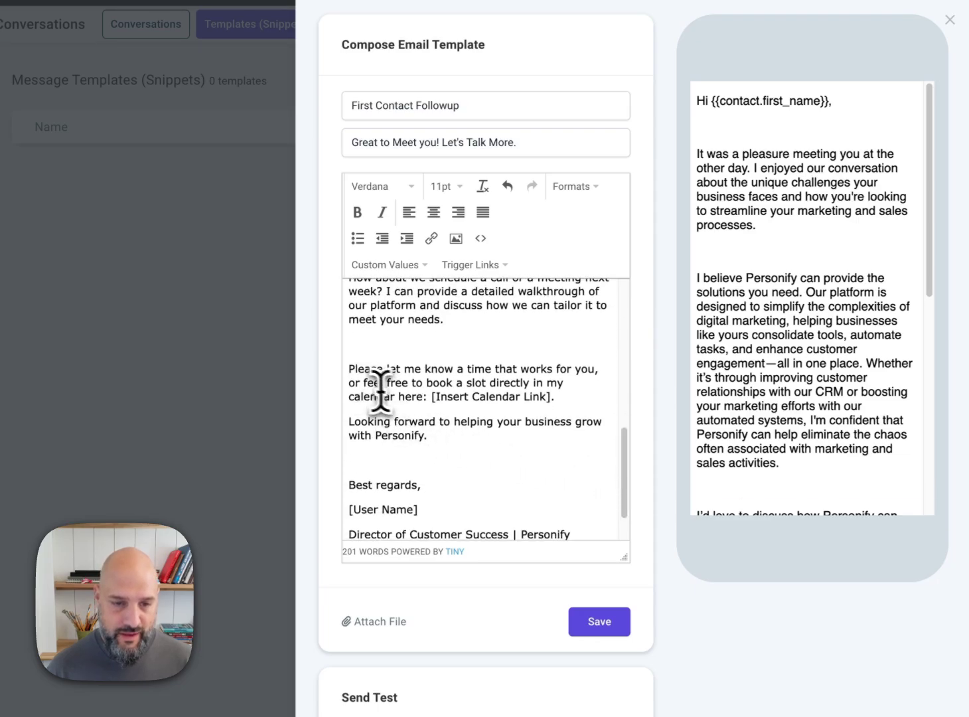
{"action": "left_click_drag", "start_coordinate": [431, 398], "coordinate": [563, 398]}
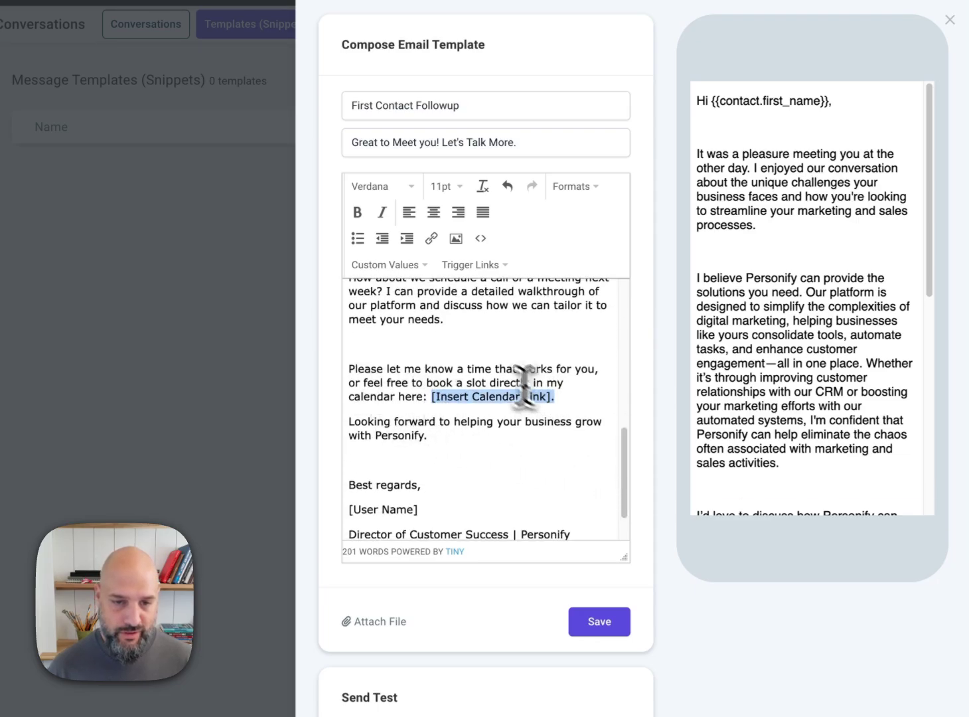
{"action": "left_click", "coordinate": [384, 264]}
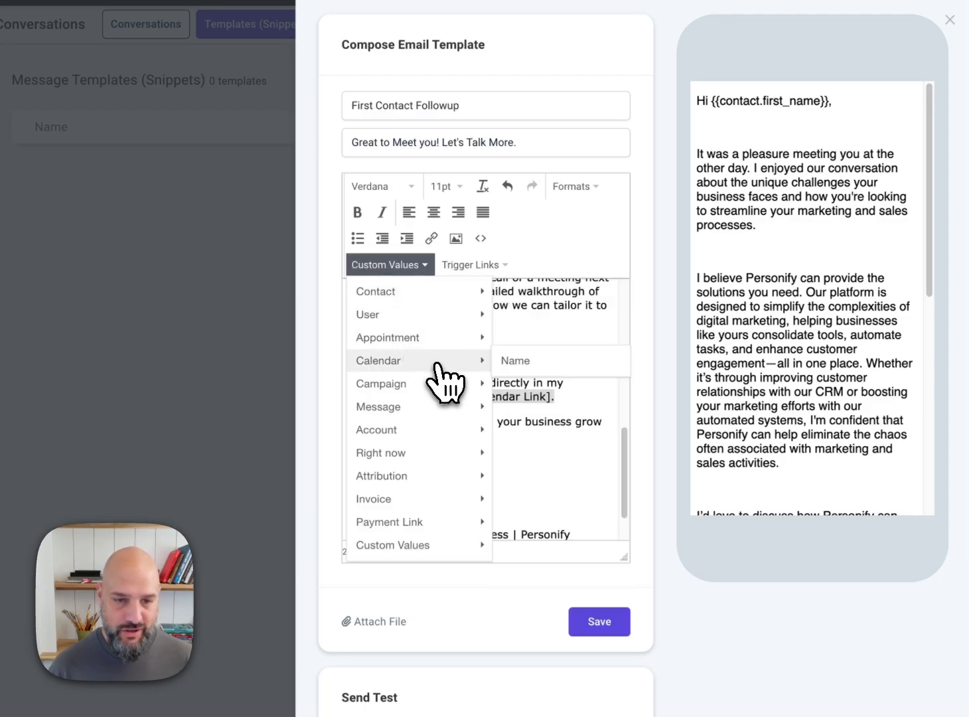
{"action": "left_click", "coordinate": [523, 361]}
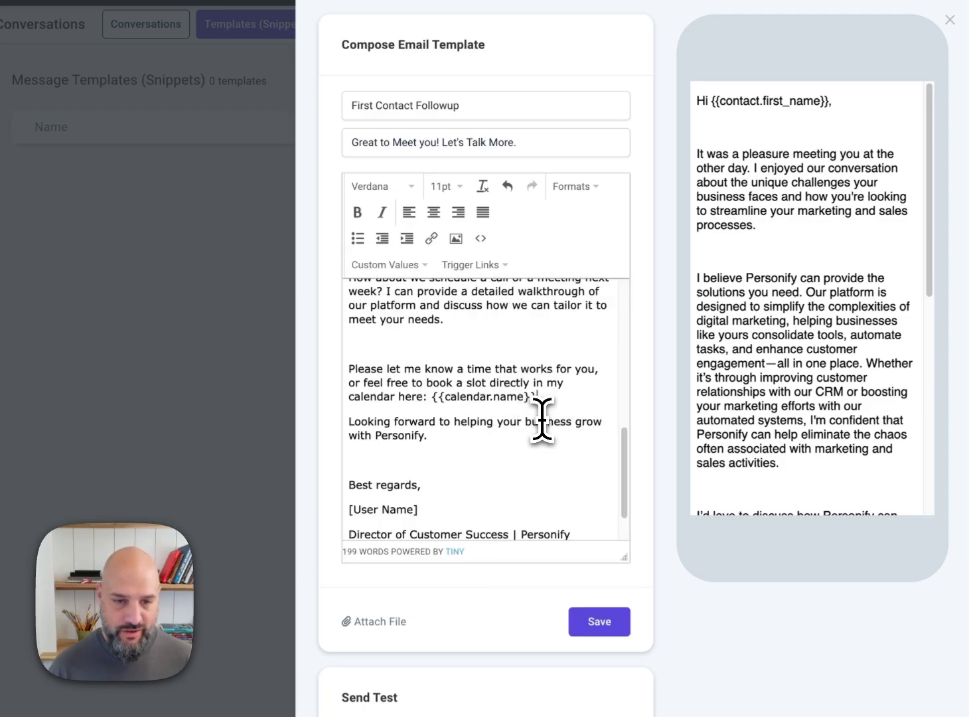
{"action": "left_click", "coordinate": [438, 398], "text": "shift"}
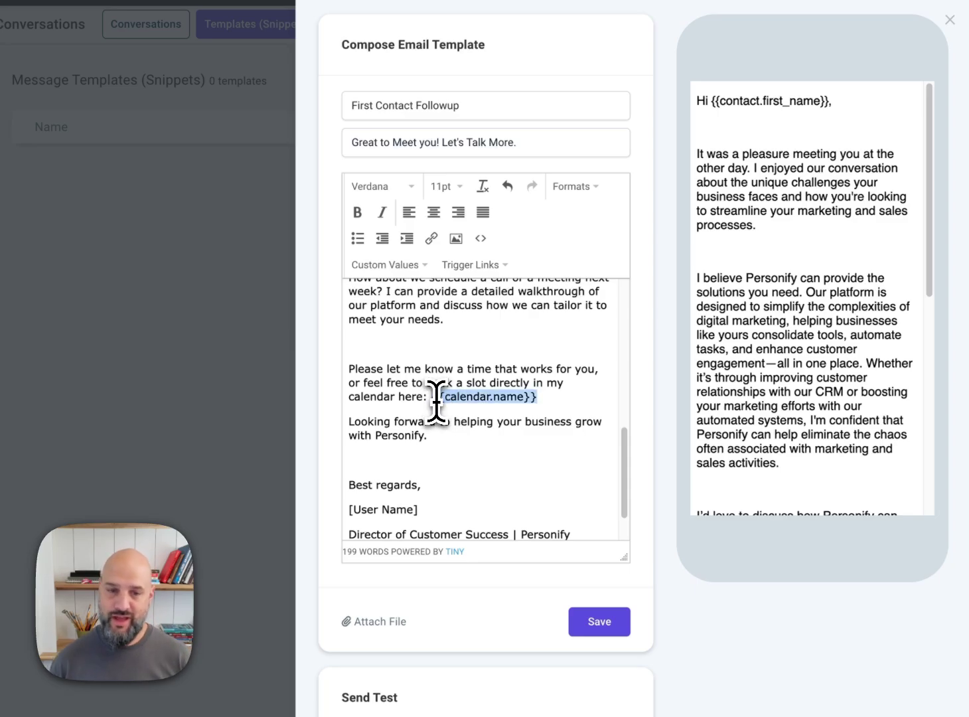
{"action": "left_click", "coordinate": [496, 479]}
{"action": "scroll", "coordinate": [495, 480], "scroll_direction": "down", "scroll_amount": 2}
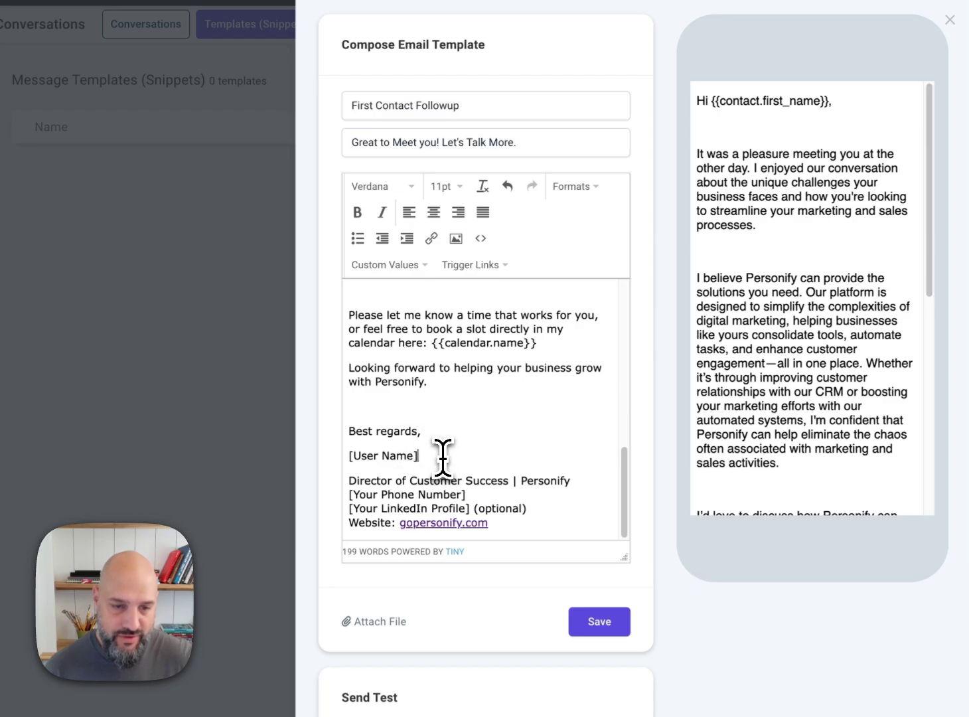
Step: Replace the [User Name] placeholder in the email's signature with the user's Full Name custom value
{"action": "left_click_drag", "start_coordinate": [438, 457], "coordinate": [346, 456]}
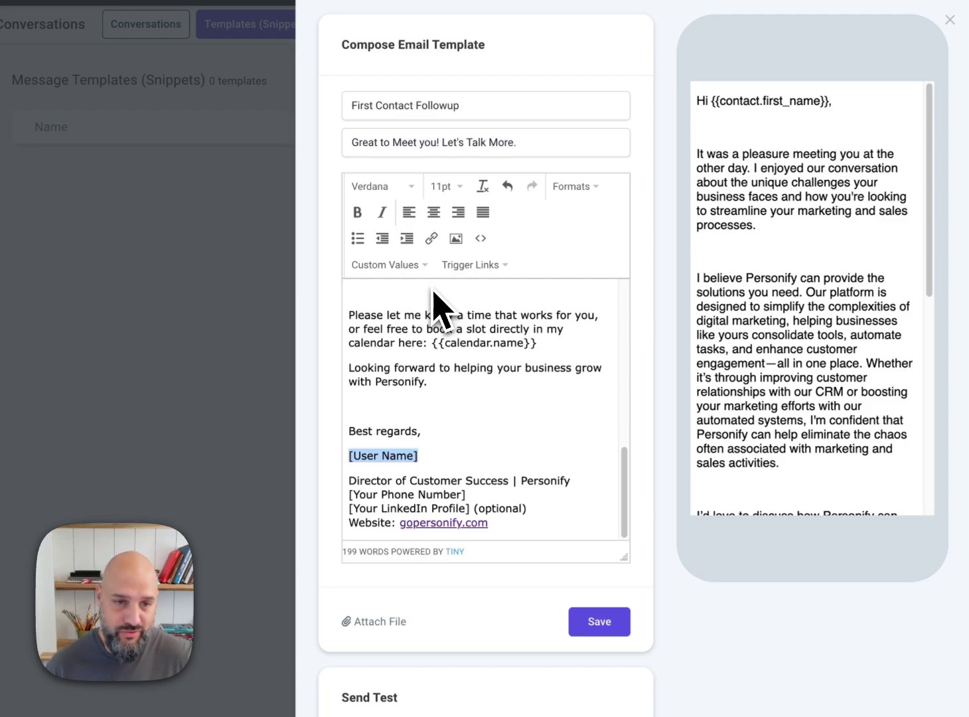
{"action": "left_click", "coordinate": [406, 266]}
{"action": "mouse_move", "coordinate": [420, 316]}
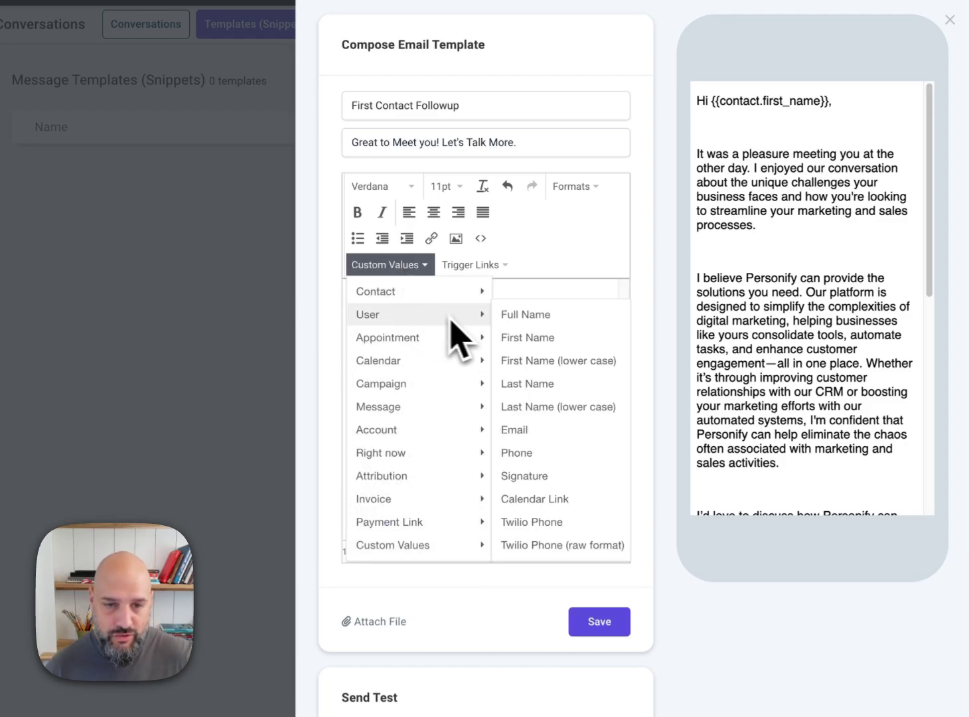
{"action": "left_click", "coordinate": [593, 330]}
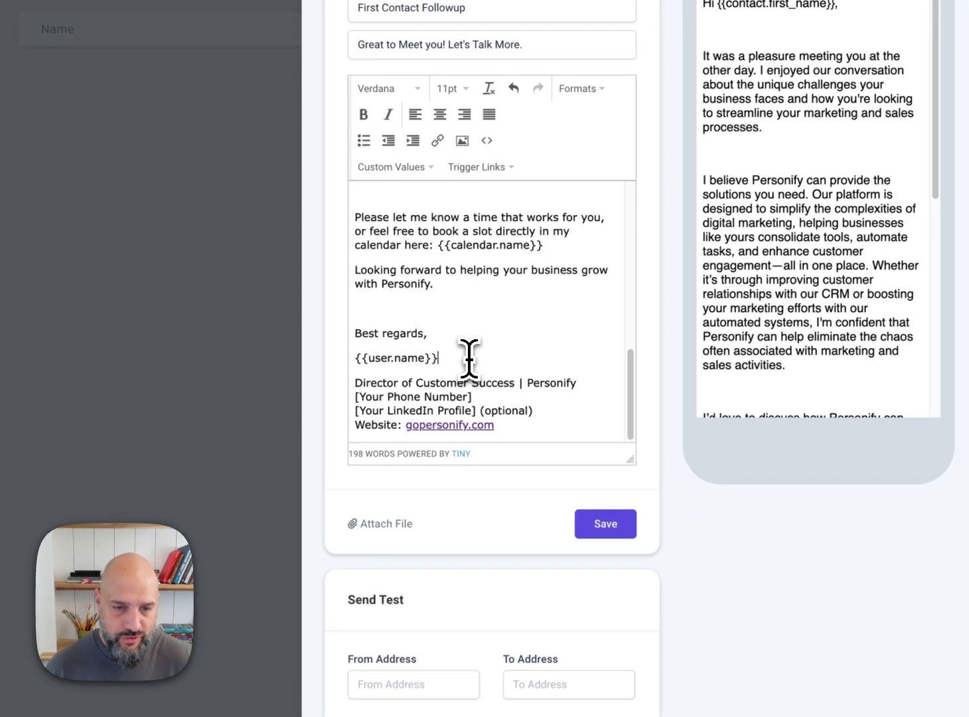
{"action": "left_click_drag", "start_coordinate": [460, 457], "coordinate": [369, 459]}
{"action": "left_click_drag", "start_coordinate": [376, 357], "coordinate": [350, 363]}
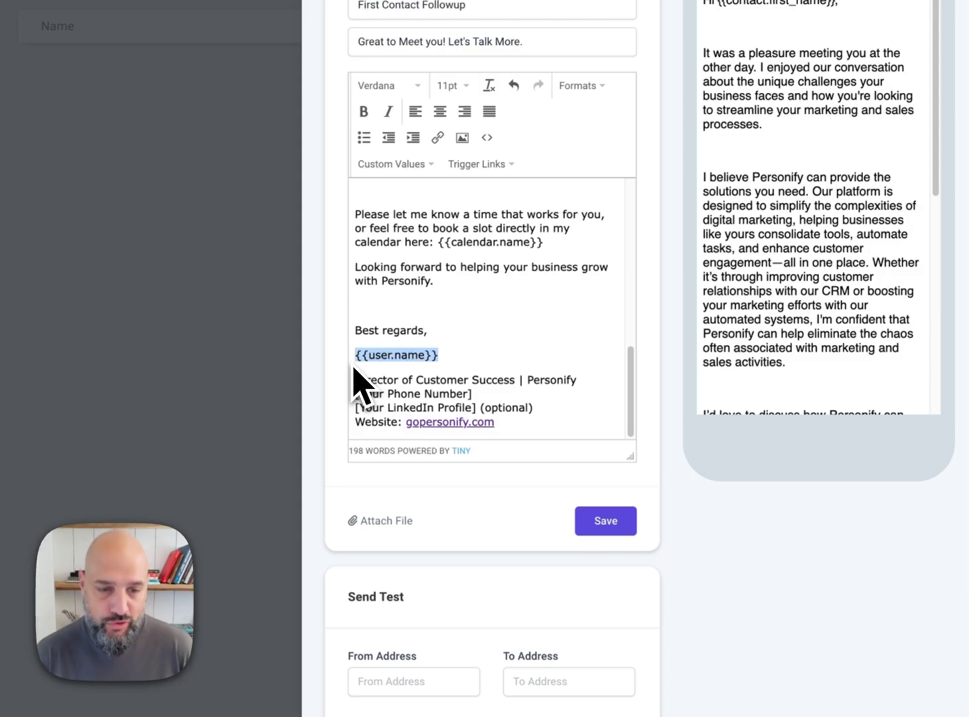
Step: Delete the "Director of Customer Success |" job title from the signature, keeping only Personify on that line
{"action": "left_click", "coordinate": [401, 379]}
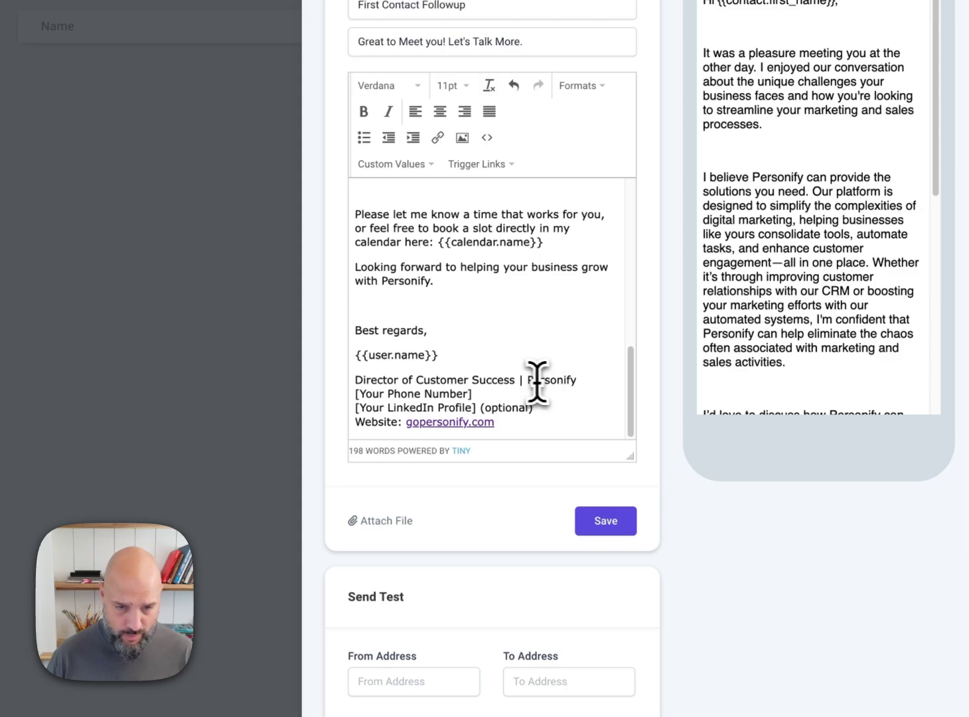
{"action": "left_click_drag", "start_coordinate": [526, 381], "coordinate": [357, 378]}
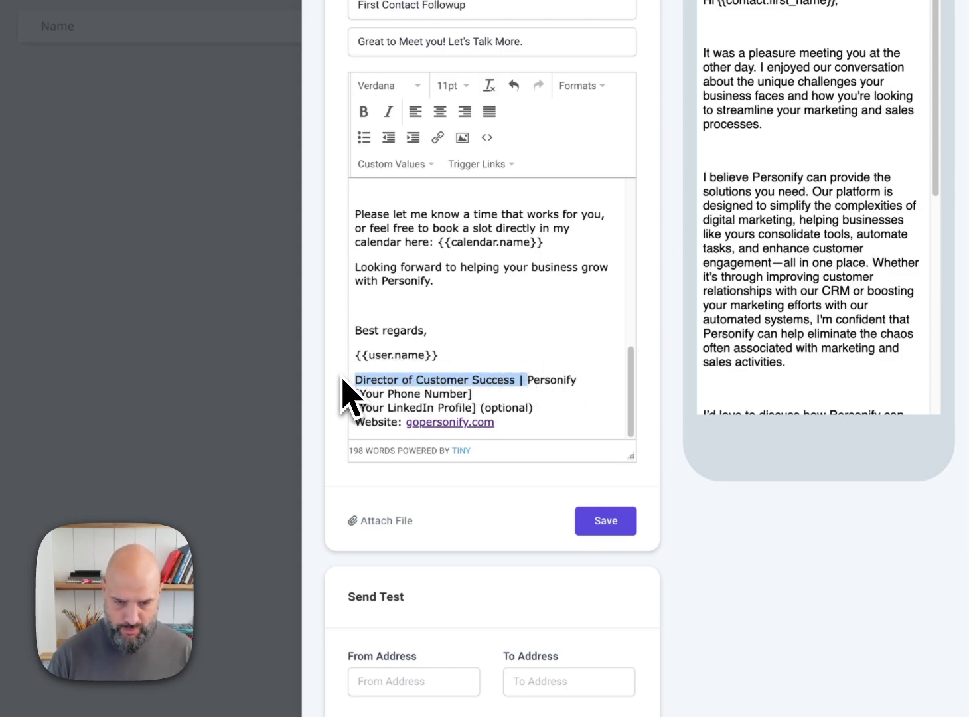
{"action": "key", "text": "BackSpace"}
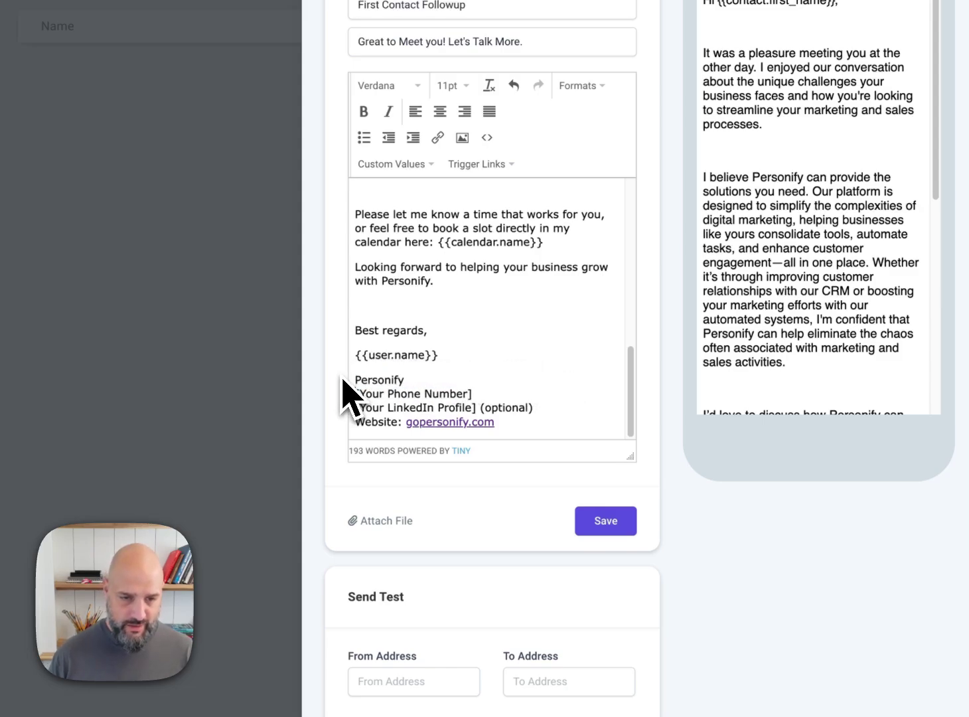
Step: Replace the [Your Phone Number] placeholder in the signature with the user's Phone custom value
{"action": "left_click_drag", "start_coordinate": [357, 395], "coordinate": [473, 394]}
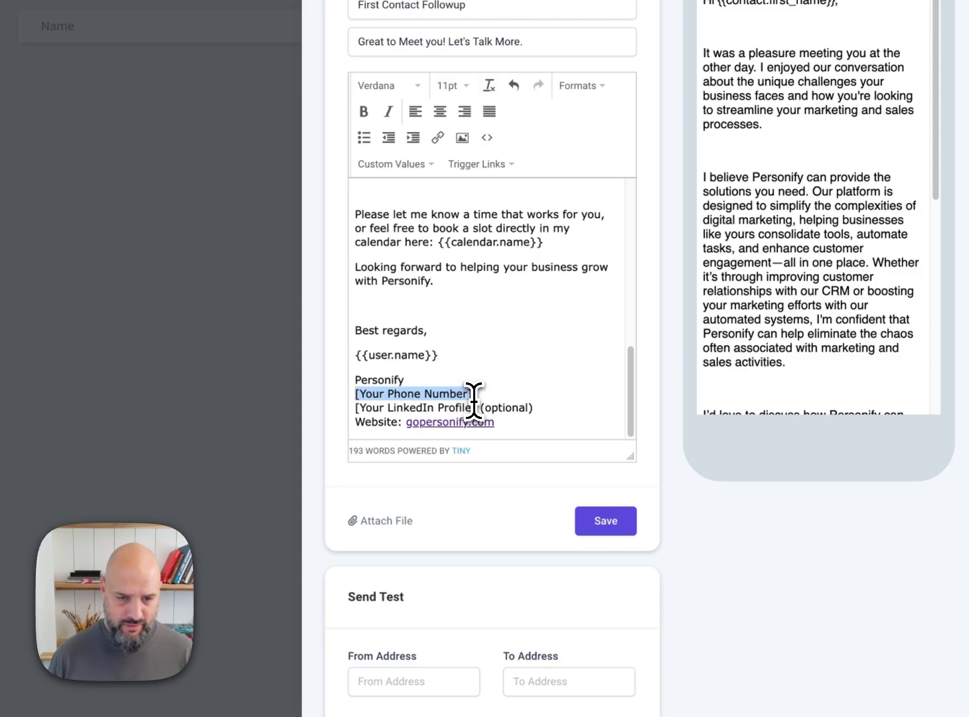
{"action": "left_click", "coordinate": [399, 164]}
{"action": "mouse_move", "coordinate": [440, 257]}
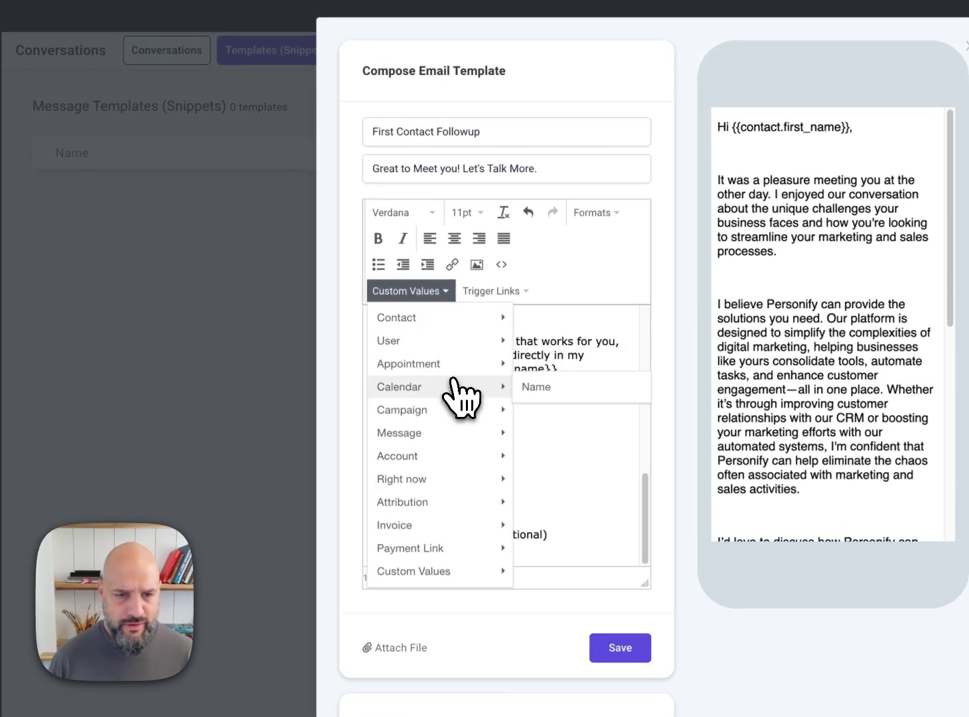
{"action": "mouse_move", "coordinate": [457, 345]}
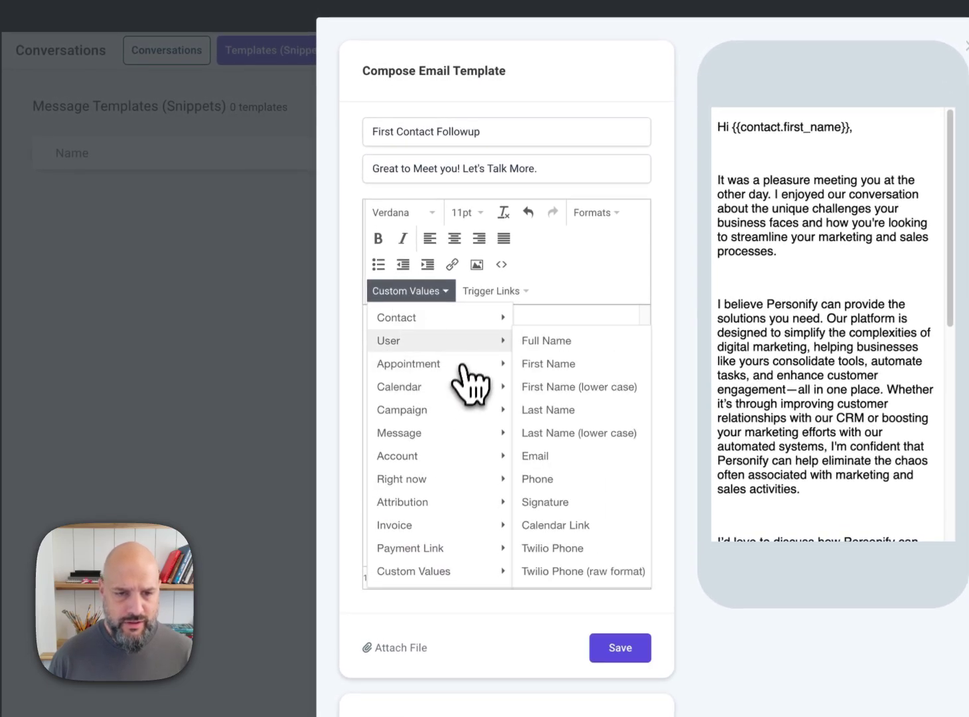
{"action": "left_click", "coordinate": [610, 479]}
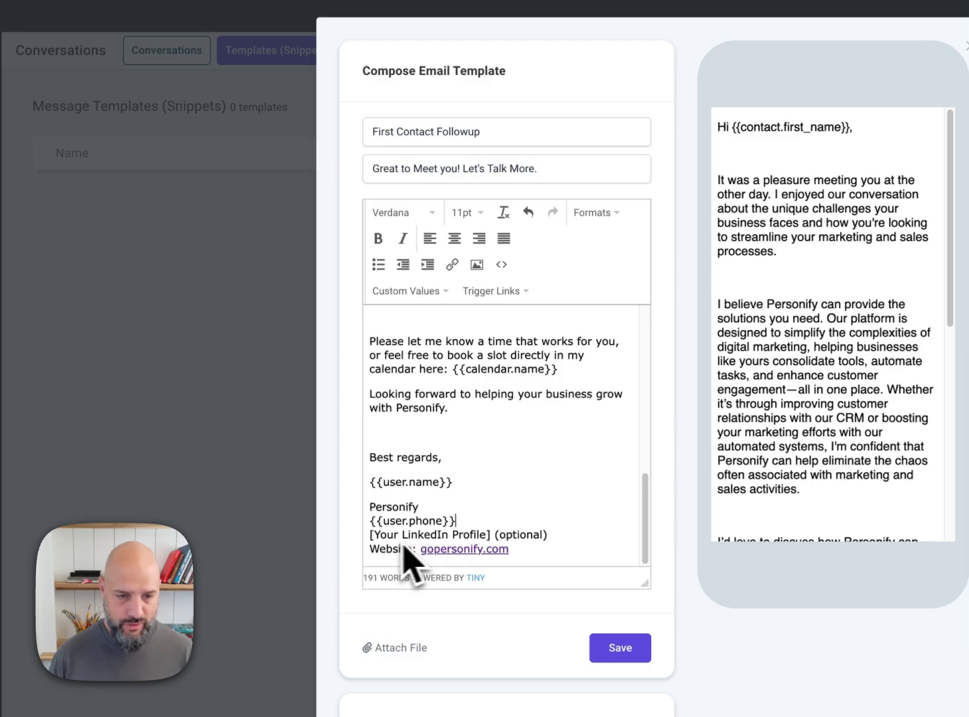
Step: Remove the "[Your LinkedIn Profile] (optional)" line from the signature, including its line break
{"action": "left_click_drag", "start_coordinate": [369, 534], "coordinate": [567, 537]}
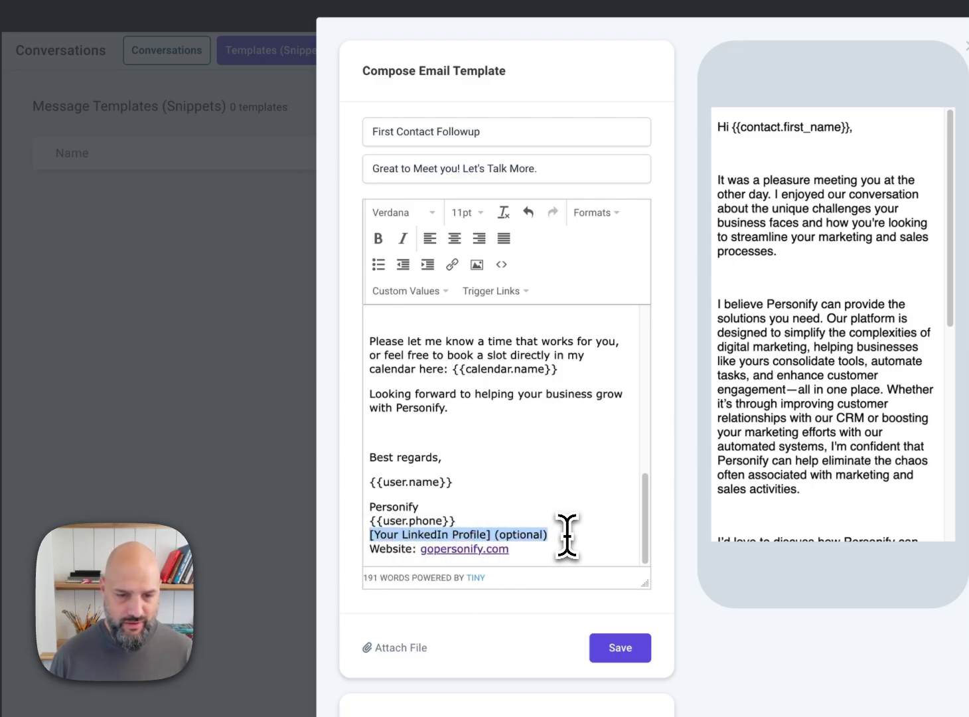
{"action": "key", "text": "BackSpace"}
{"action": "key", "text": "BackSpace"}
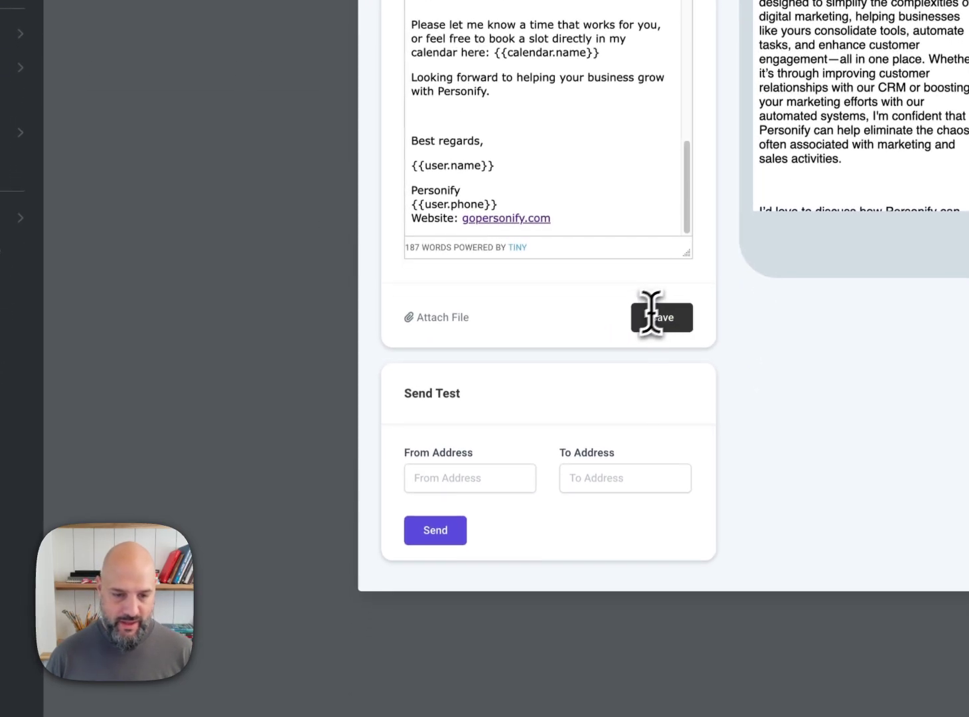
Step: Look at the test email's From Address and To Address fields, then save the email template without sending a test
{"action": "left_click", "coordinate": [433, 475]}
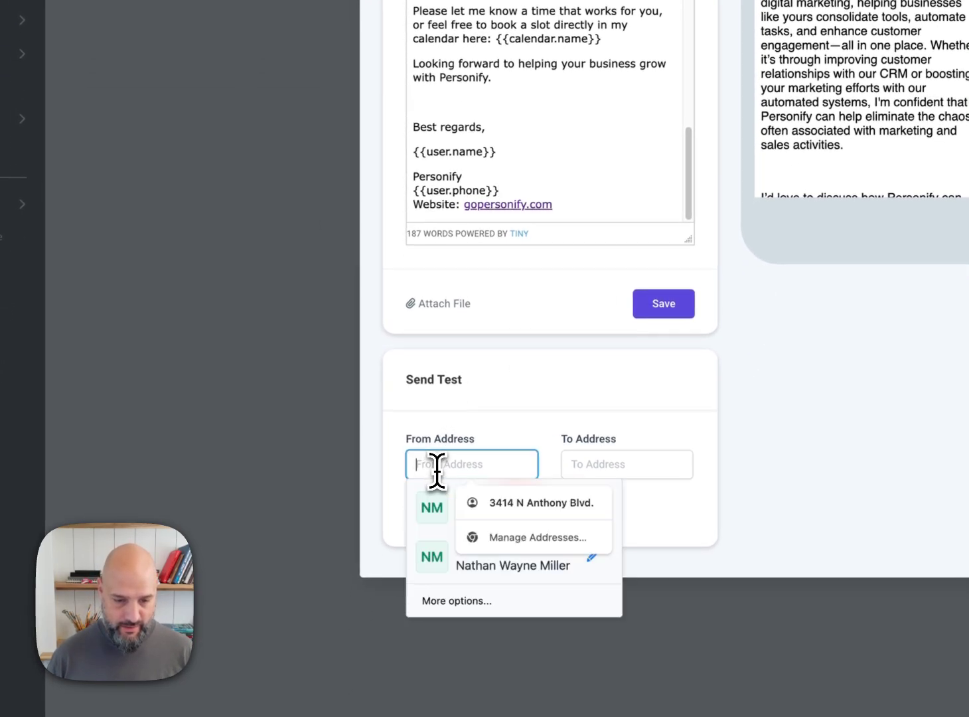
{"action": "left_click", "coordinate": [639, 456]}
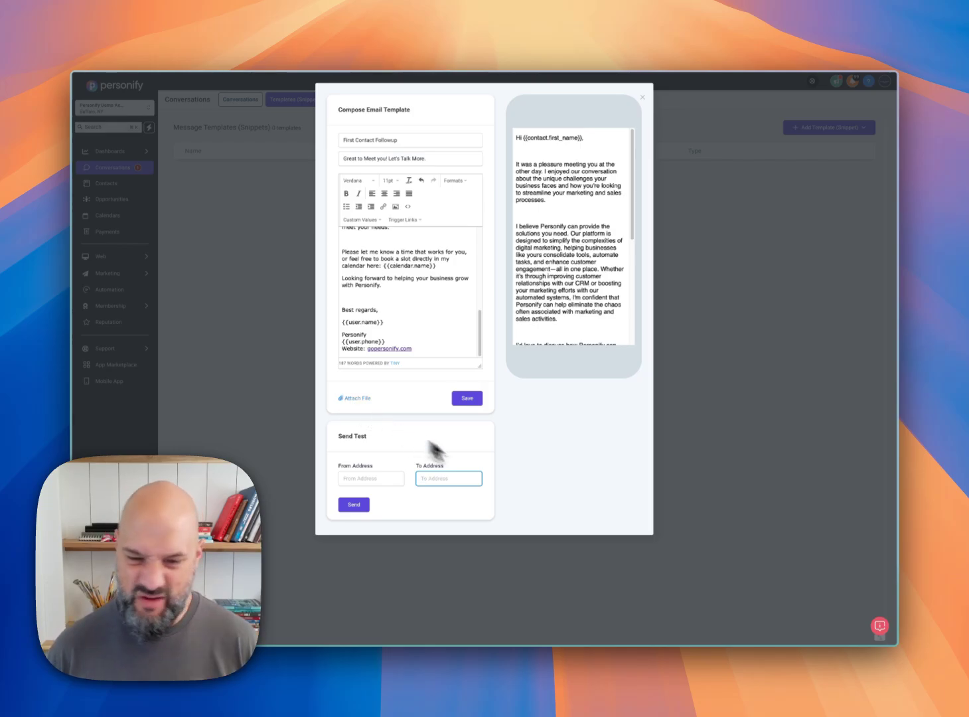
{"action": "left_click", "coordinate": [468, 398]}
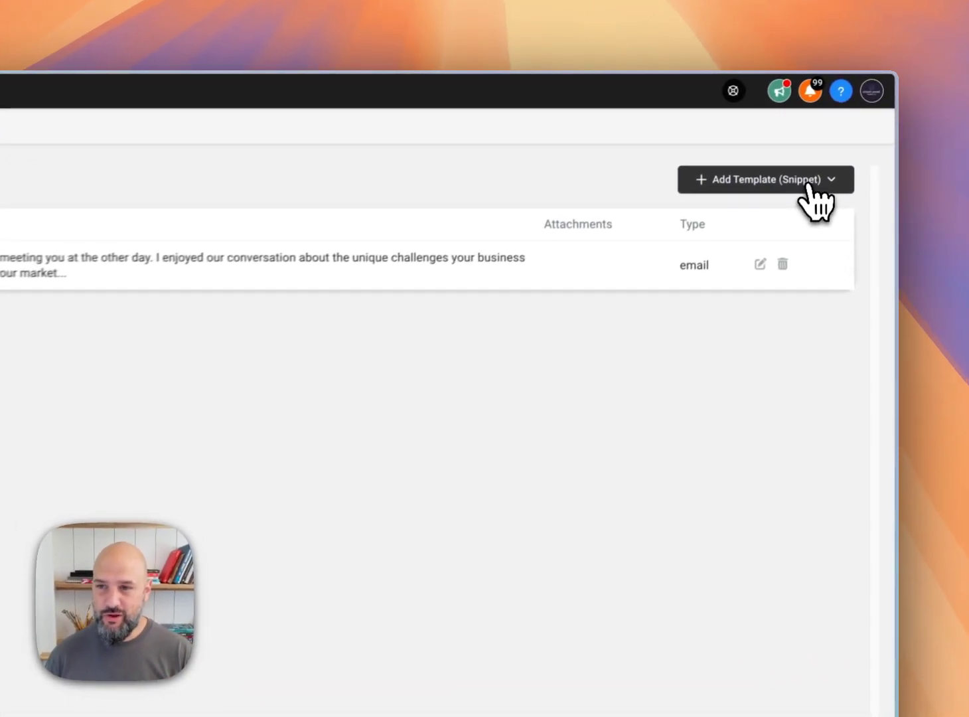
Step: Add a new text template named "First Contact SMS"
{"action": "left_click", "coordinate": [850, 128]}
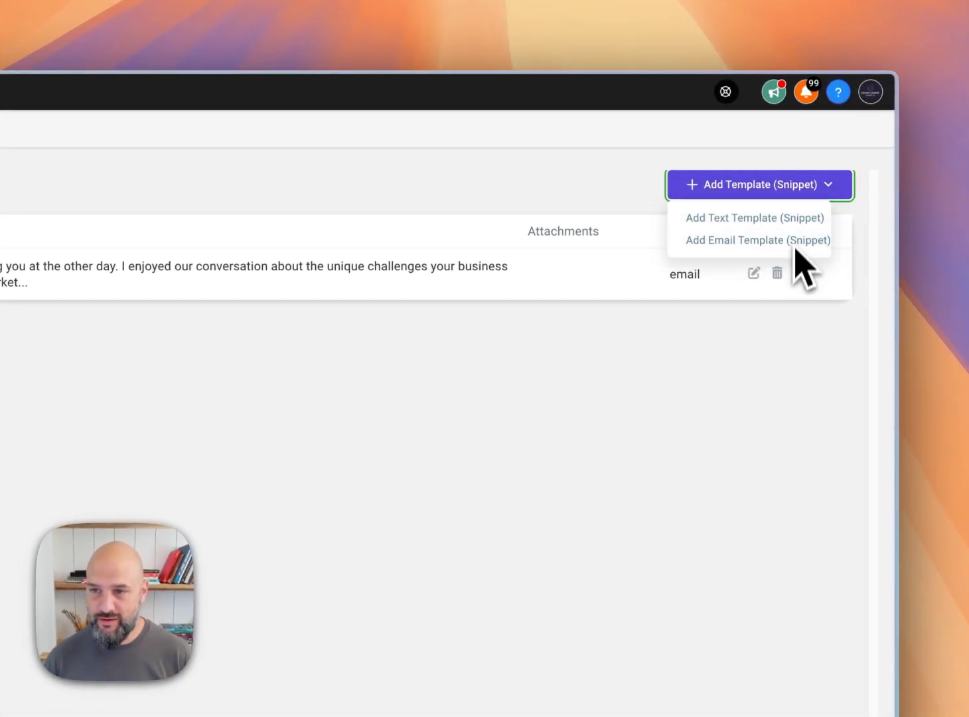
{"action": "left_click", "coordinate": [776, 219]}
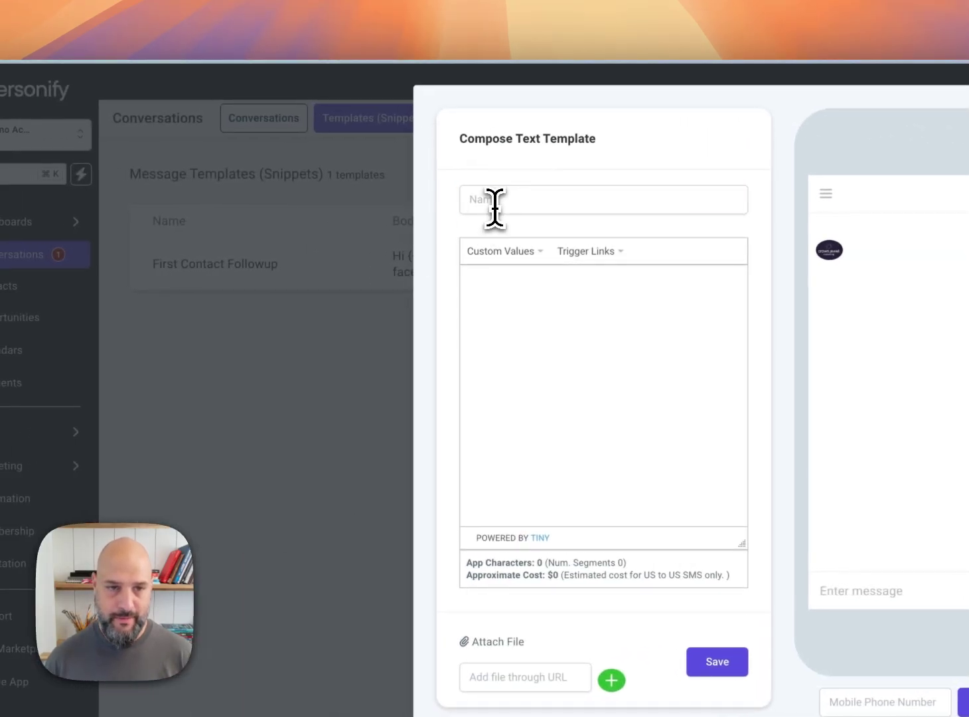
{"action": "left_click", "coordinate": [494, 207]}
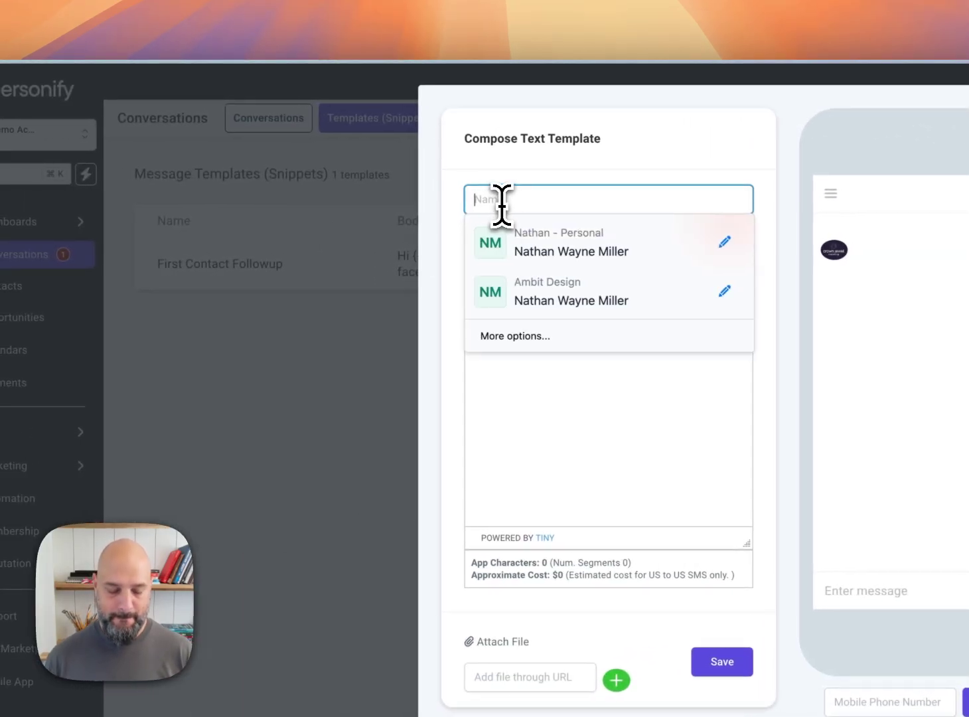
{"action": "type", "text": "First Contact SMS"}
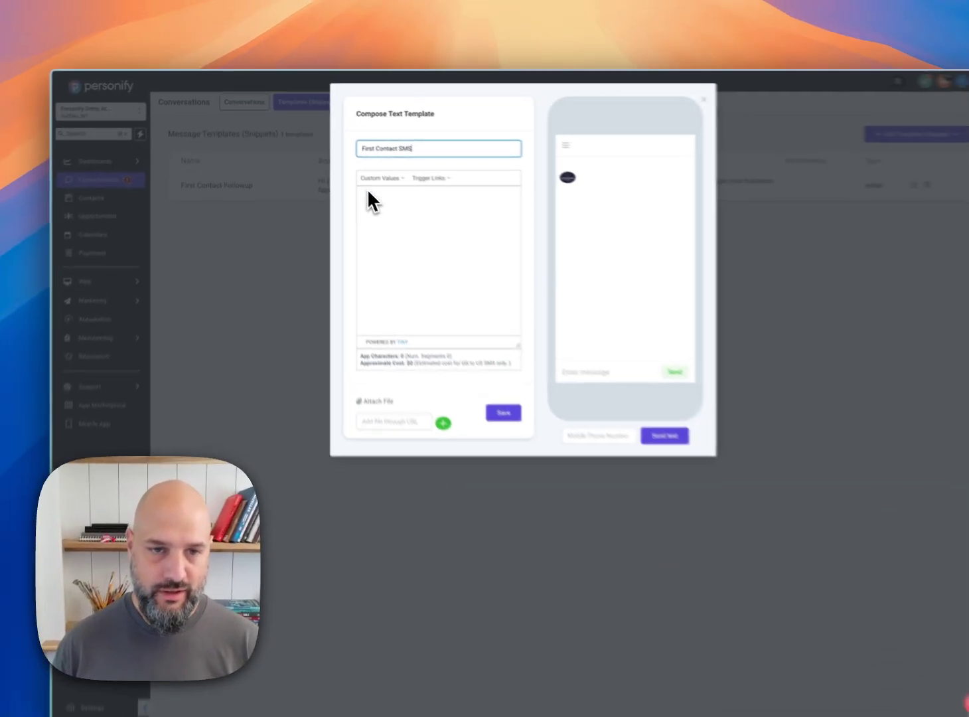
Step: Copy the drafted SMS message from the notes app into the text template's body
{"action": "left_click", "coordinate": [486, 277]}
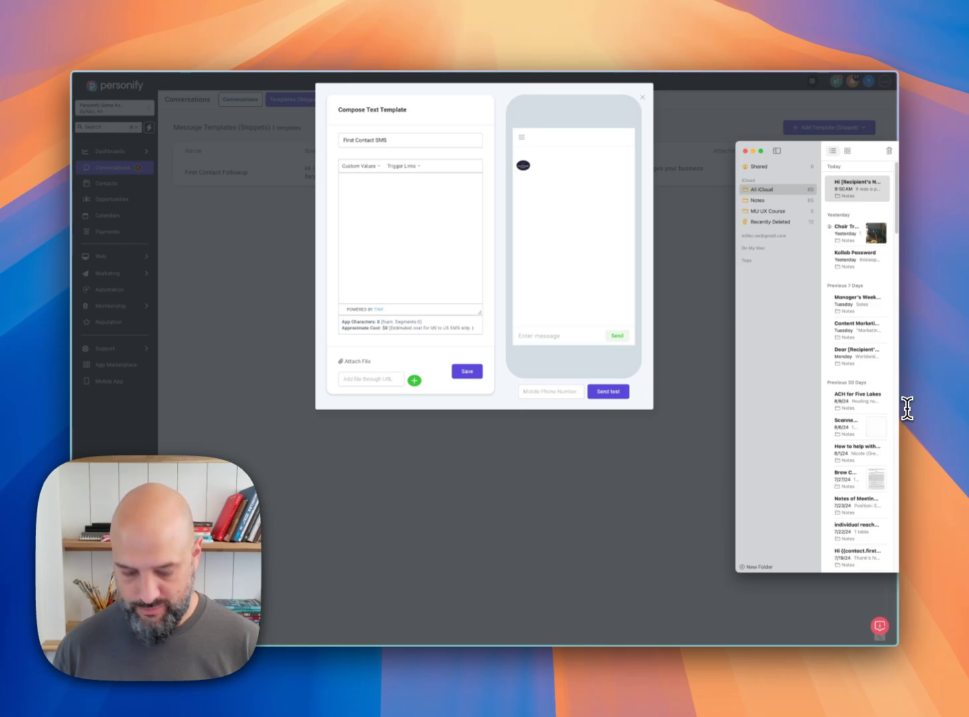
{"action": "key", "text": "super+Tab"}
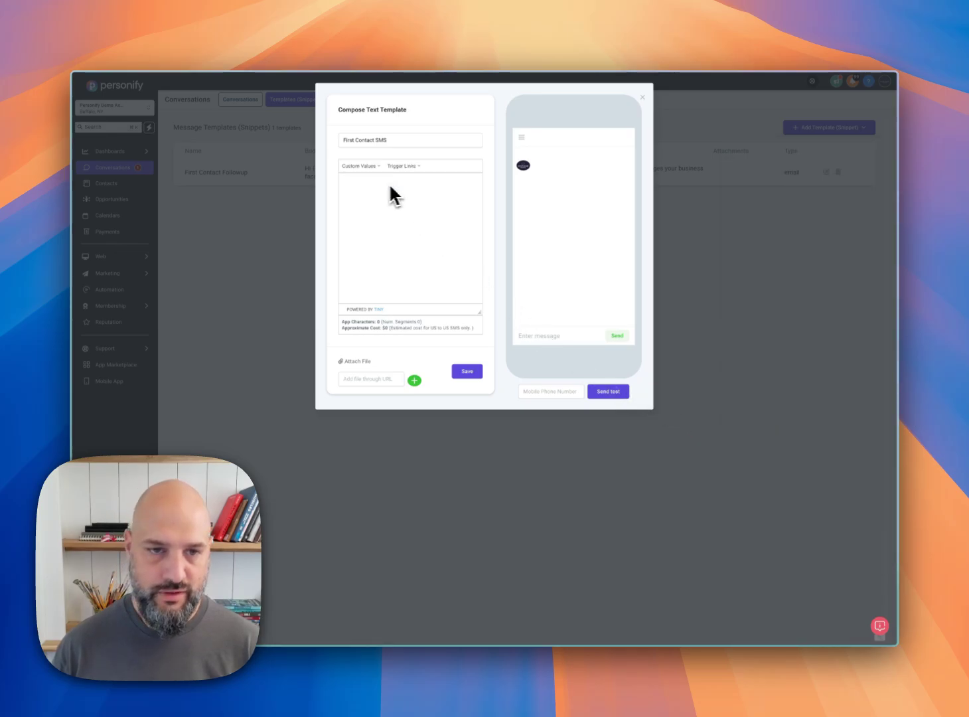
{"action": "type", "text": "Hi [Name], it’s [User Name] from Personify. I really enjoyed our chat! Ready to simplify your marketing with one easy platform? Let’s set up a quick demo. What’s the best time for you? Here’s my calendar, let’s book something! [Calendar]"}
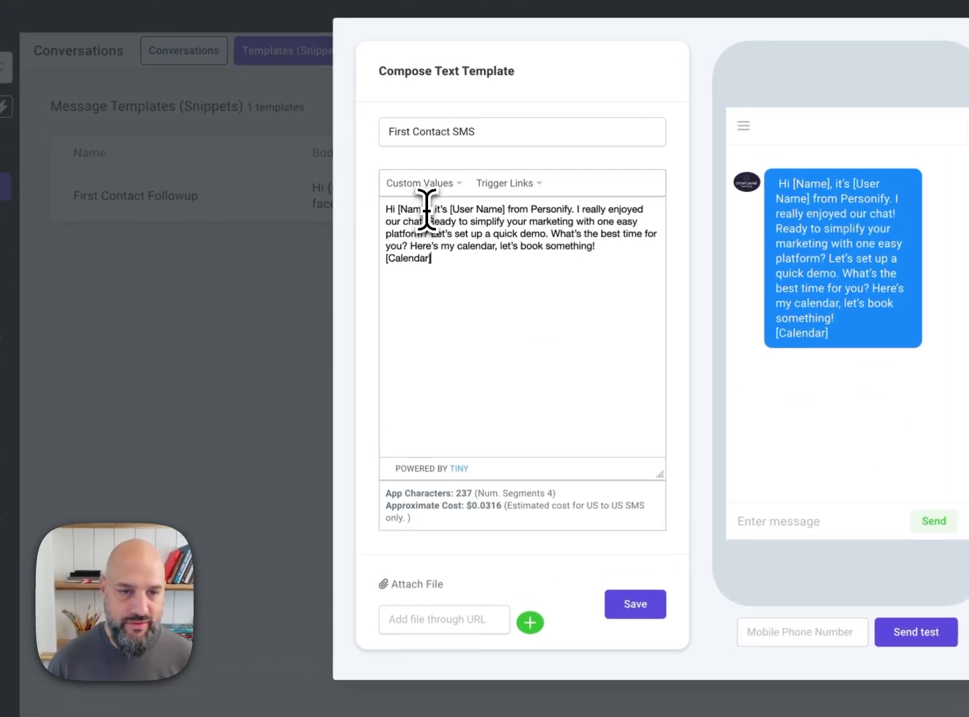
Step: Replace the [Name] placeholder in the SMS greeting with the contact's First Name custom value
{"action": "left_click_drag", "start_coordinate": [398, 210], "coordinate": [430, 211]}
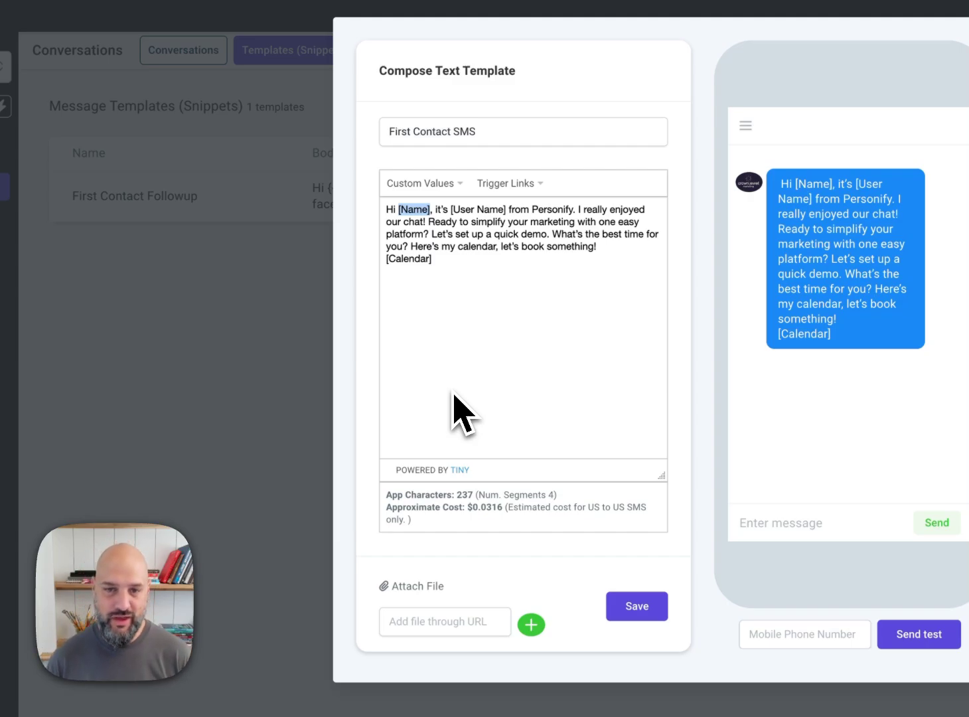
{"action": "left_click", "coordinate": [437, 183]}
{"action": "mouse_move", "coordinate": [466, 234]}
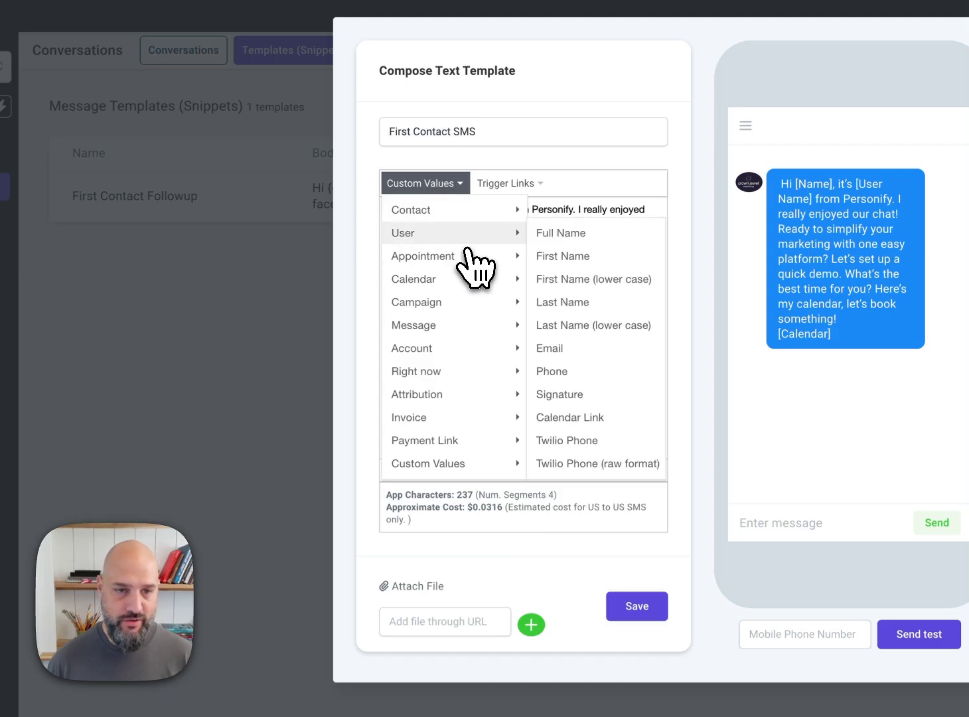
{"action": "mouse_move", "coordinate": [479, 209]}
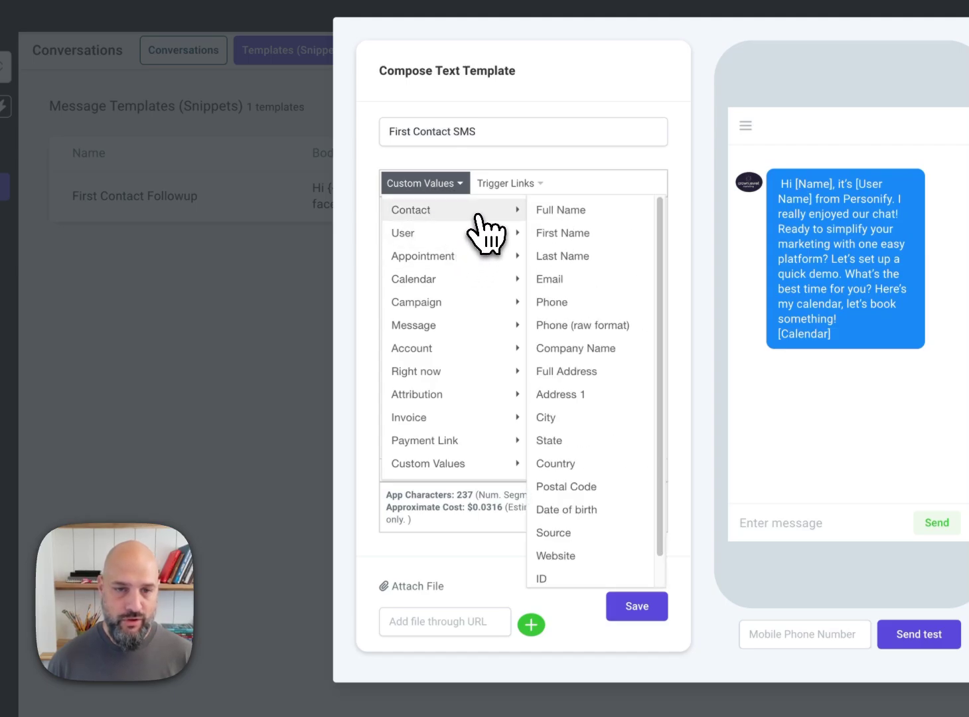
{"action": "left_click", "coordinate": [566, 232]}
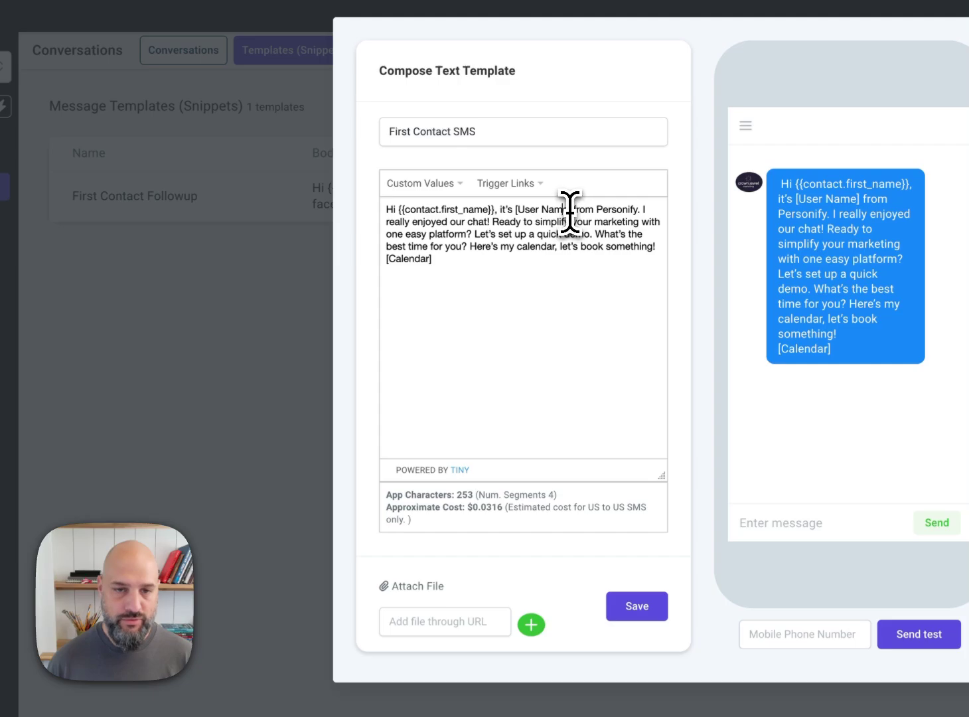
Step: Replace the [User Name] placeholder in the SMS with the user's First Name custom value
{"action": "left_click_drag", "start_coordinate": [572, 211], "coordinate": [515, 209]}
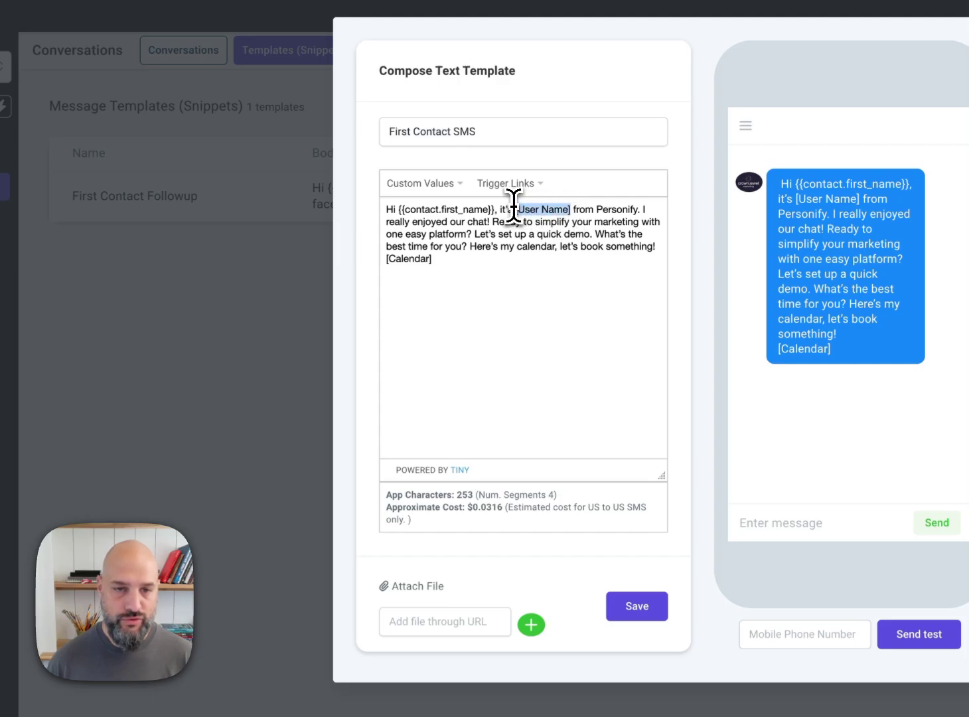
{"action": "left_click", "coordinate": [435, 187]}
{"action": "mouse_move", "coordinate": [461, 235]}
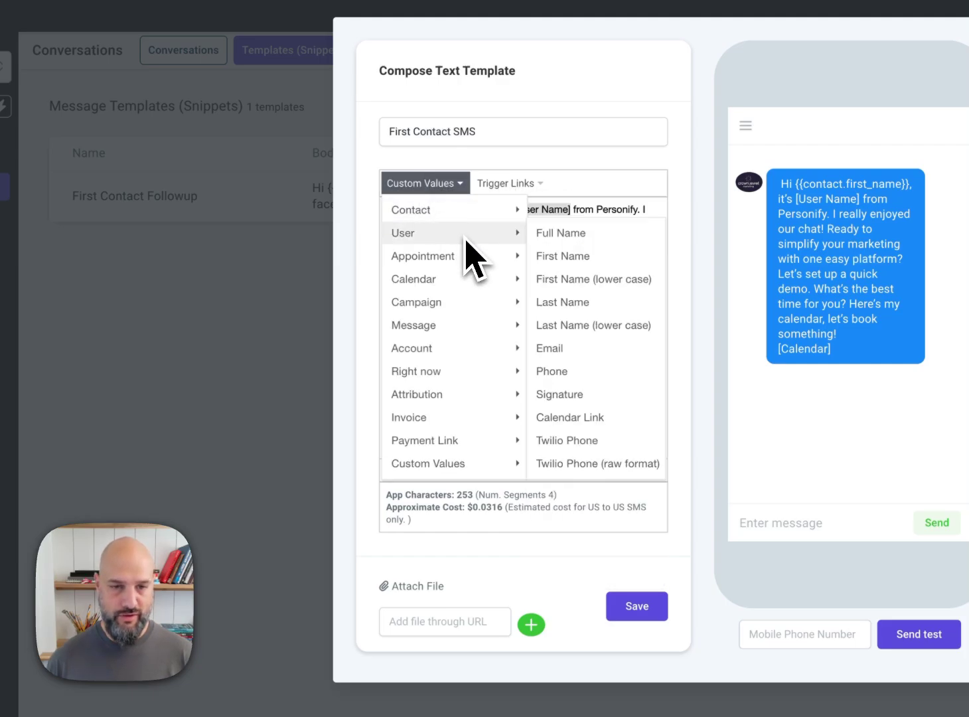
{"action": "left_click", "coordinate": [587, 256]}
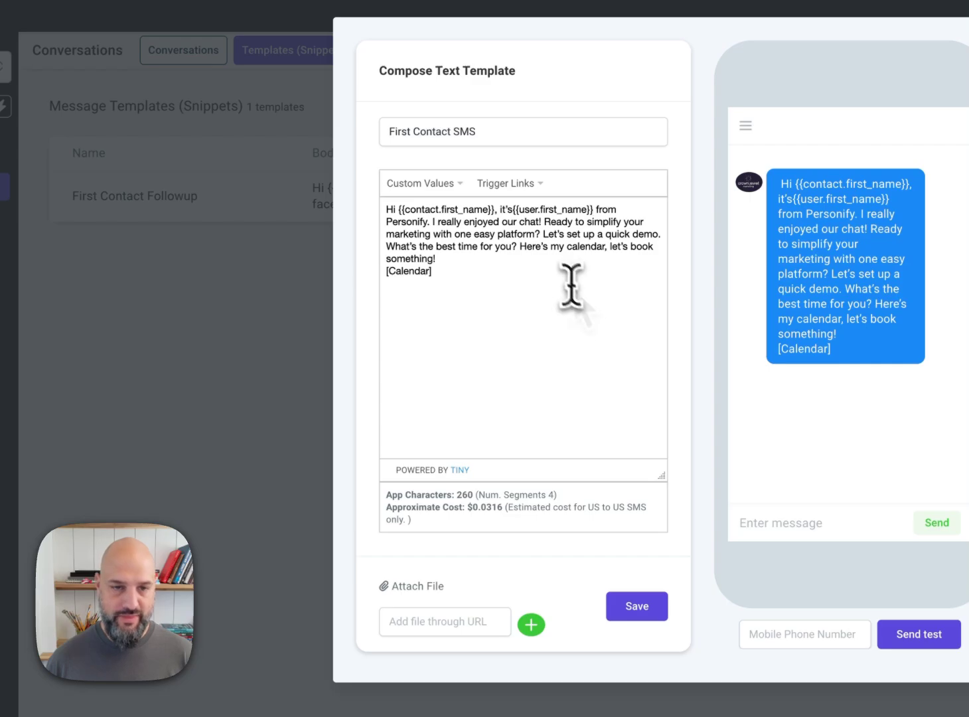
Step: Replace the SMS's [Calendar] placeholder with the calendar's Name custom value and review the character count and approximate cost
{"action": "left_click_drag", "start_coordinate": [428, 223], "coordinate": [553, 253]}
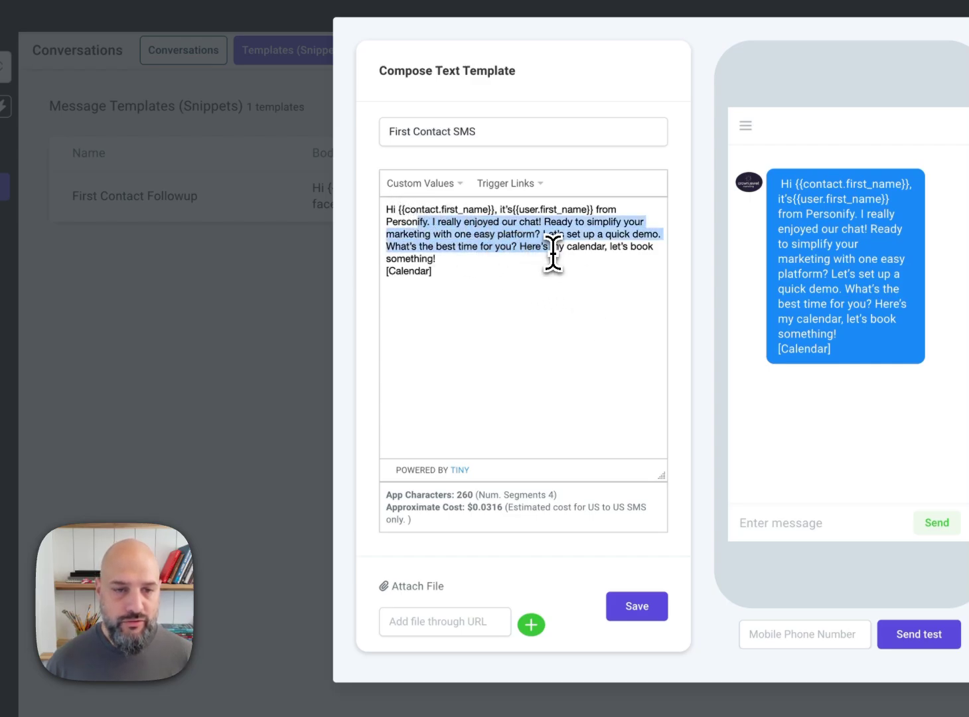
{"action": "left_click", "coordinate": [502, 275]}
{"action": "left_click_drag", "start_coordinate": [502, 276], "coordinate": [364, 280]}
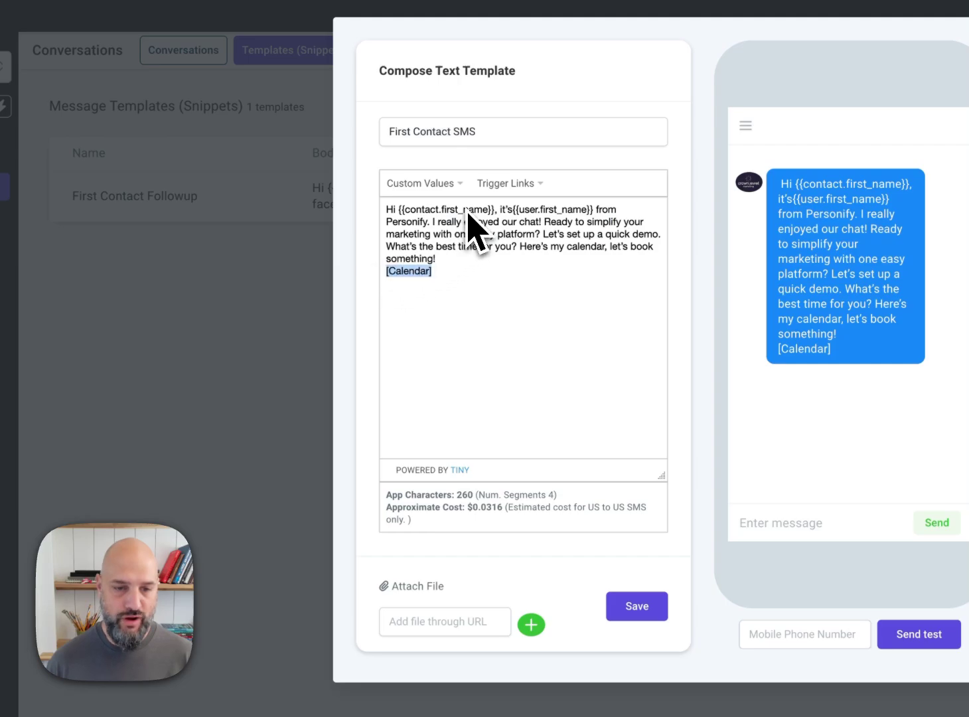
{"action": "left_click", "coordinate": [445, 190]}
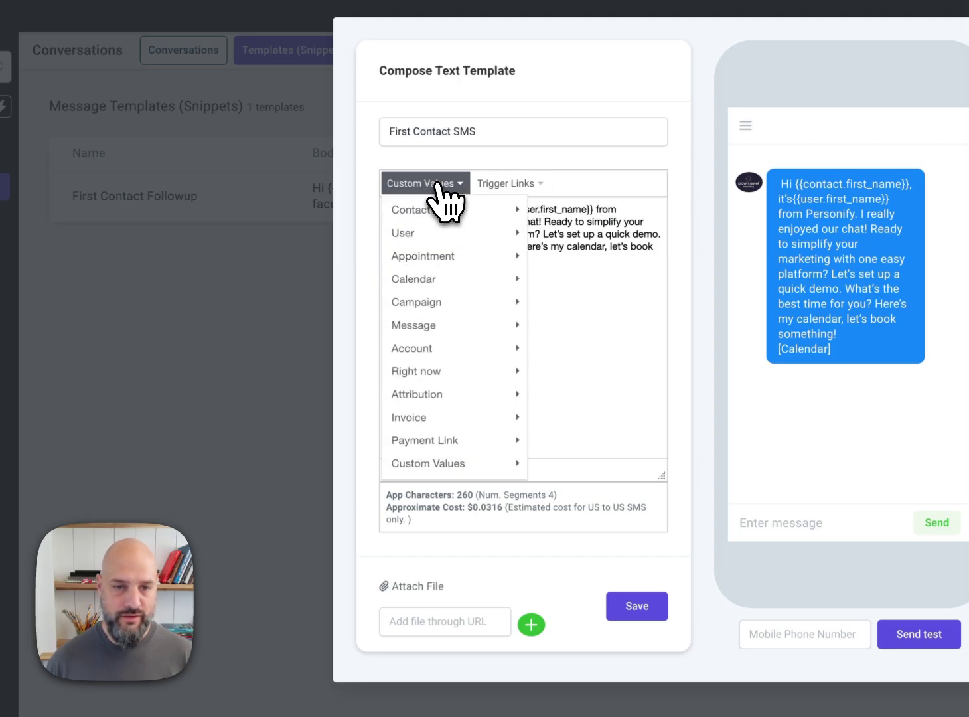
{"action": "mouse_move", "coordinate": [466, 278]}
{"action": "left_click", "coordinate": [563, 279]}
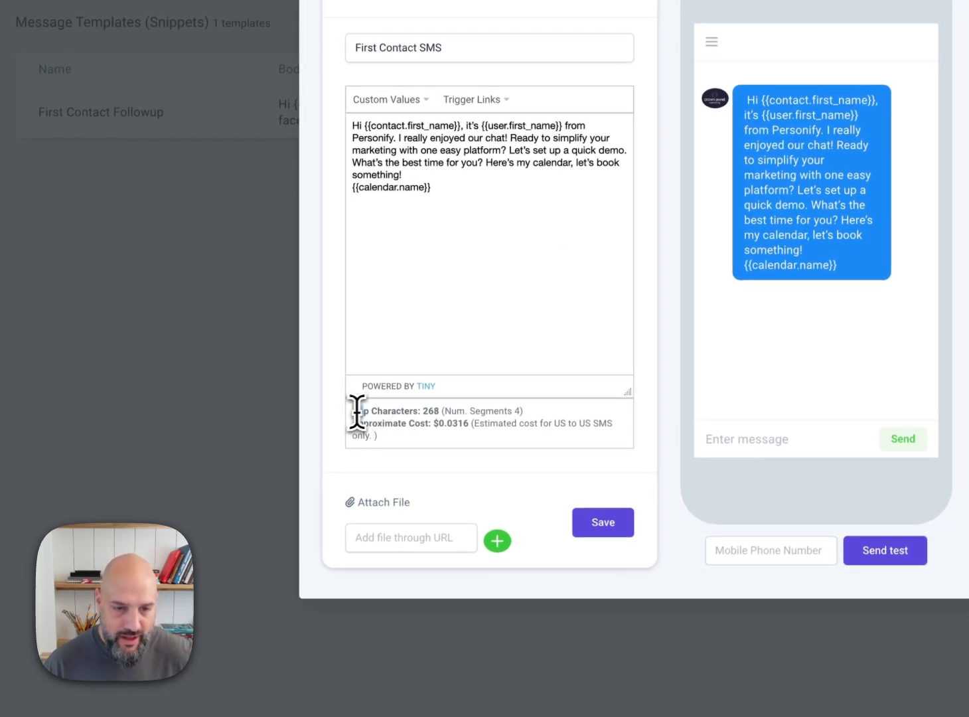
{"action": "left_click_drag", "start_coordinate": [356, 412], "coordinate": [399, 439]}
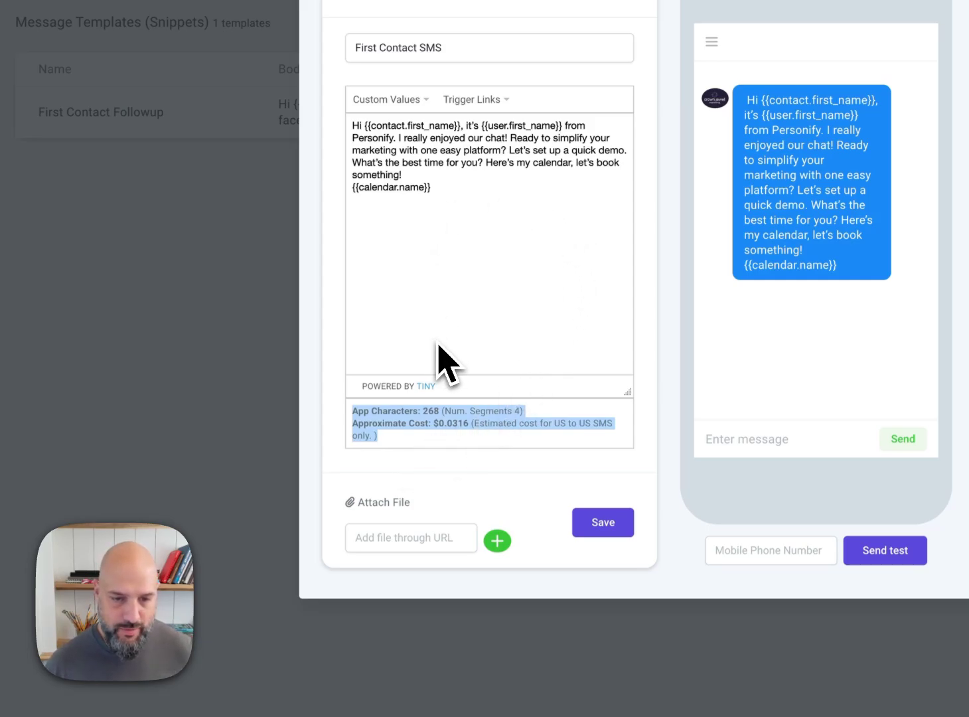
Step: Check the message's approximate cost and save the First Contact SMS text template
{"action": "left_click", "coordinate": [450, 438]}
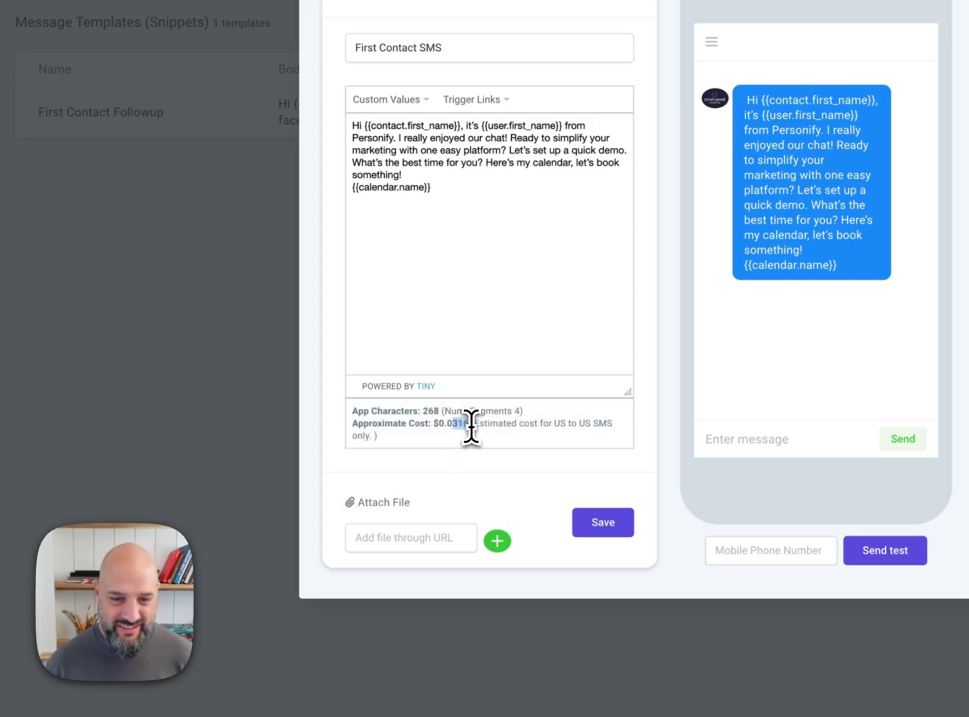
{"action": "left_click_drag", "start_coordinate": [448, 425], "coordinate": [471, 425]}
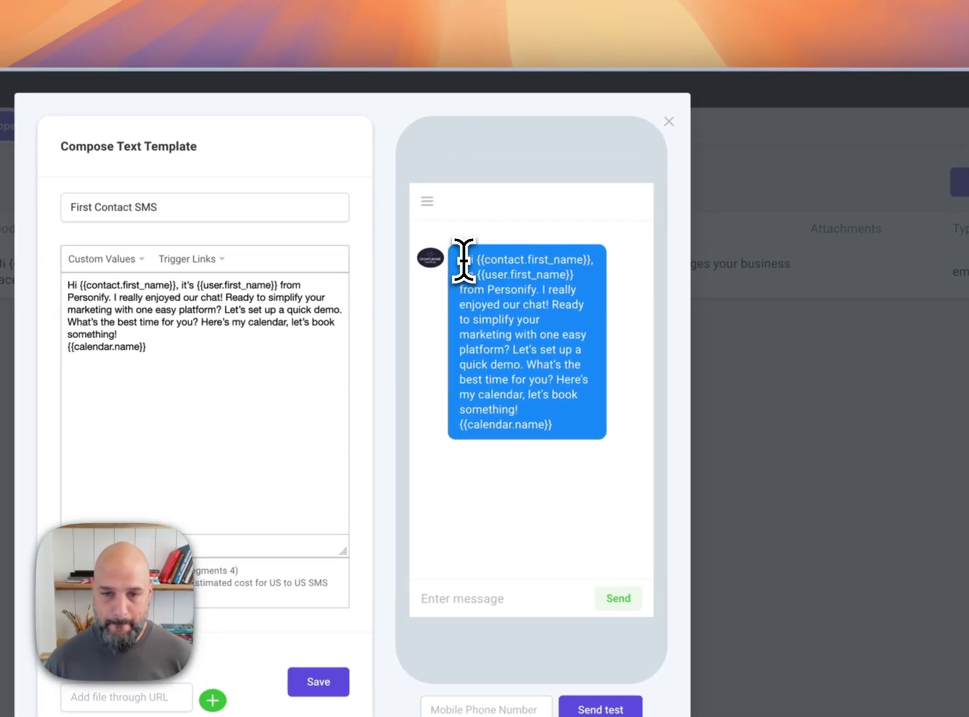
{"action": "left_click_drag", "start_coordinate": [463, 260], "coordinate": [548, 402]}
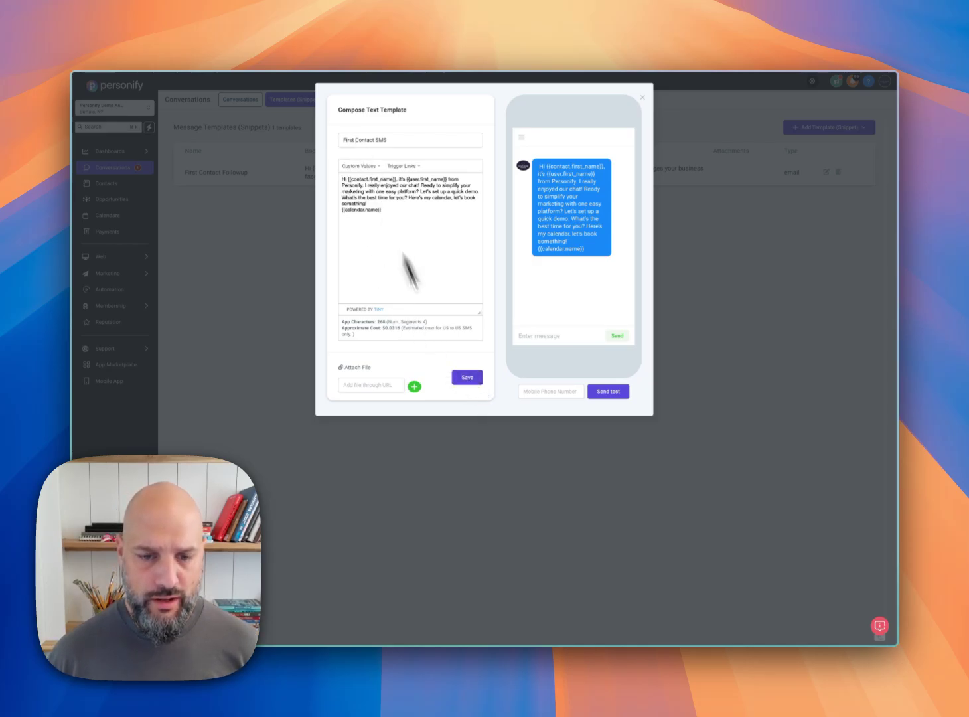
{"action": "left_click", "coordinate": [467, 377]}
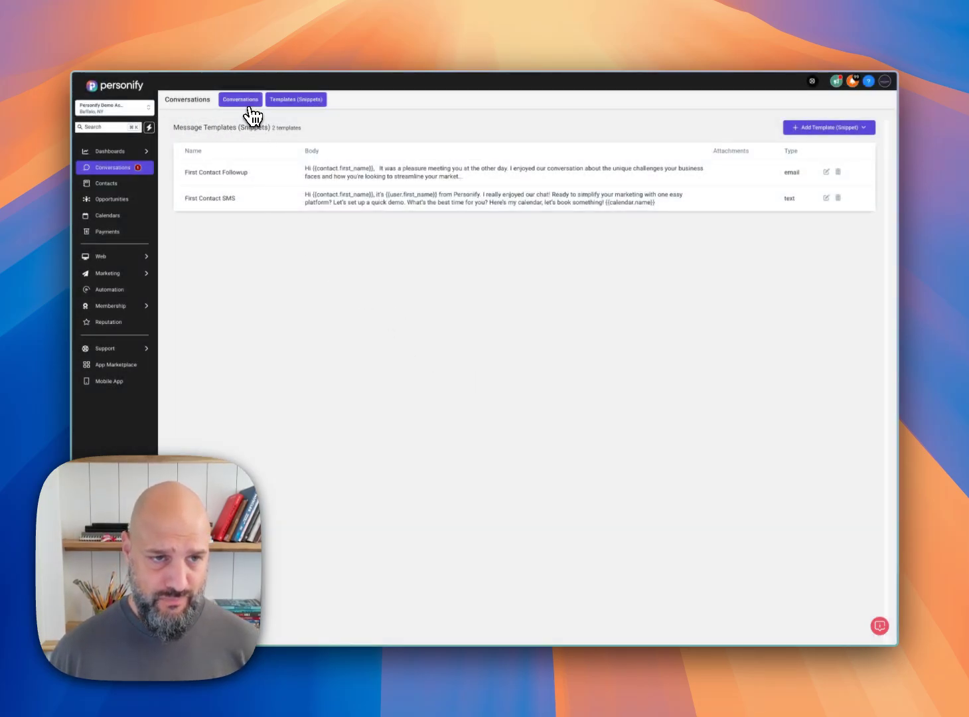
Step: Go to the contacts list and open the record of the contact at Industrial Paper Shredders Inc
{"action": "left_click", "coordinate": [251, 106]}
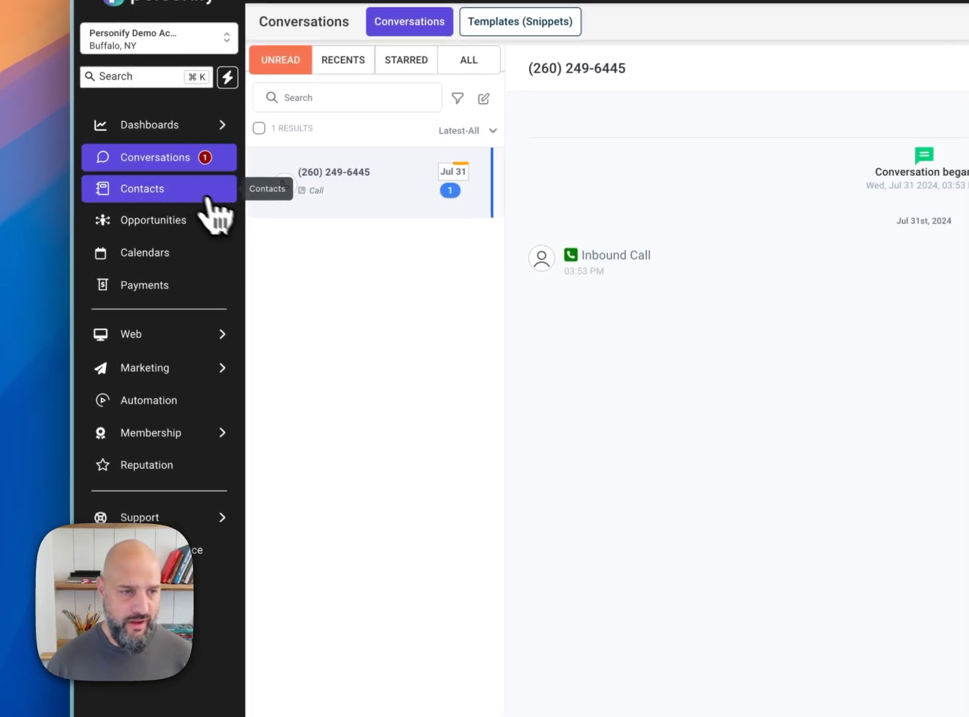
{"action": "left_click", "coordinate": [168, 189]}
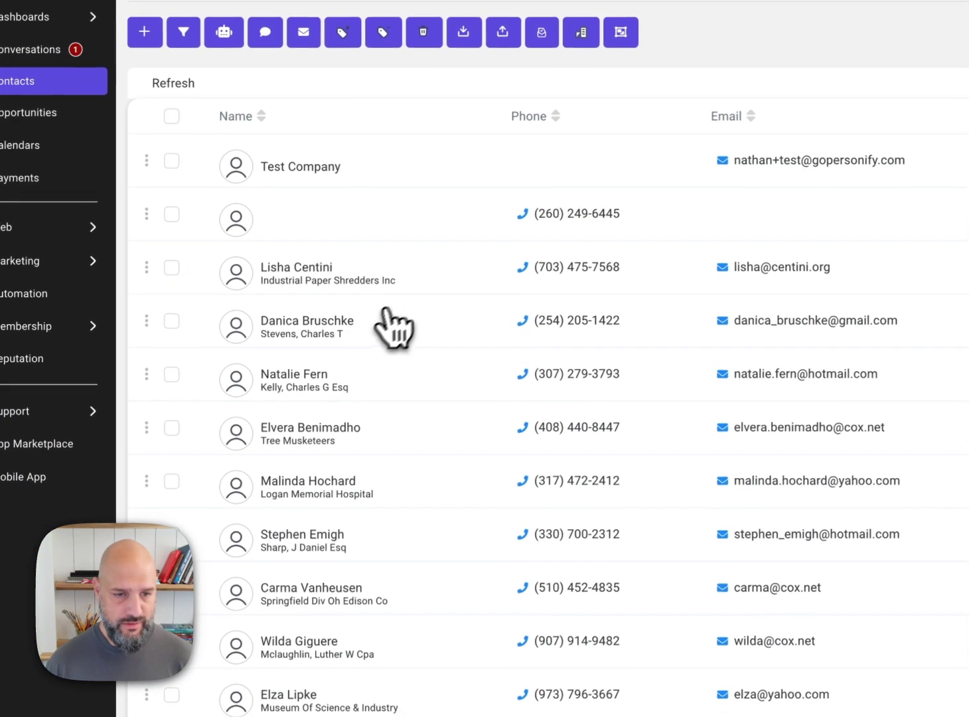
{"action": "left_click", "coordinate": [428, 287]}
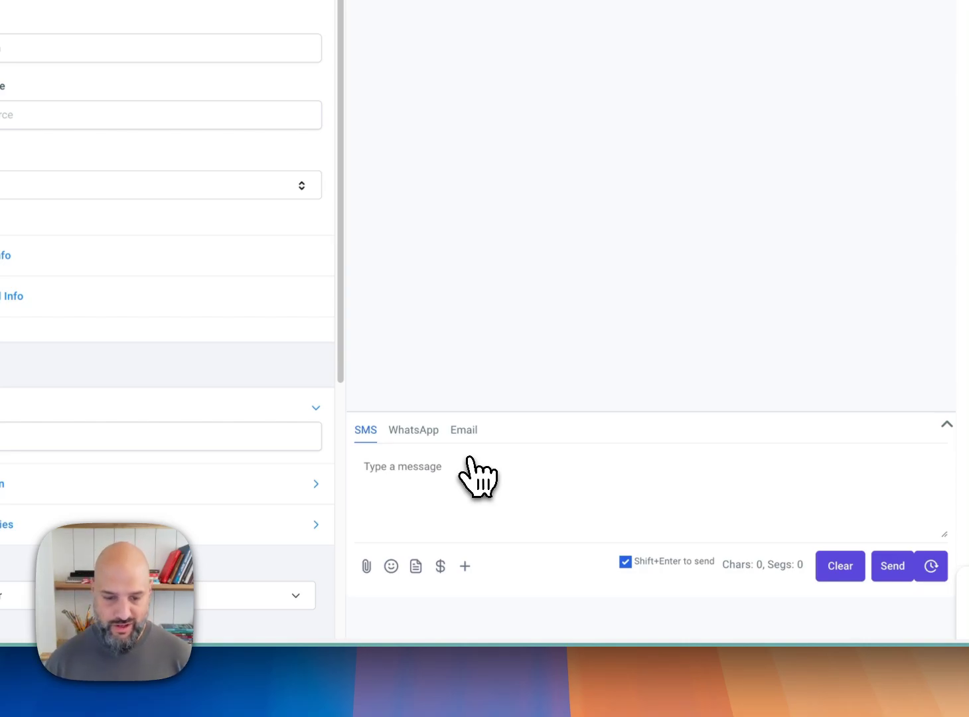
Step: Start an email to the contact and fill it with the First Contact Followup template
{"action": "left_click", "coordinate": [462, 431]}
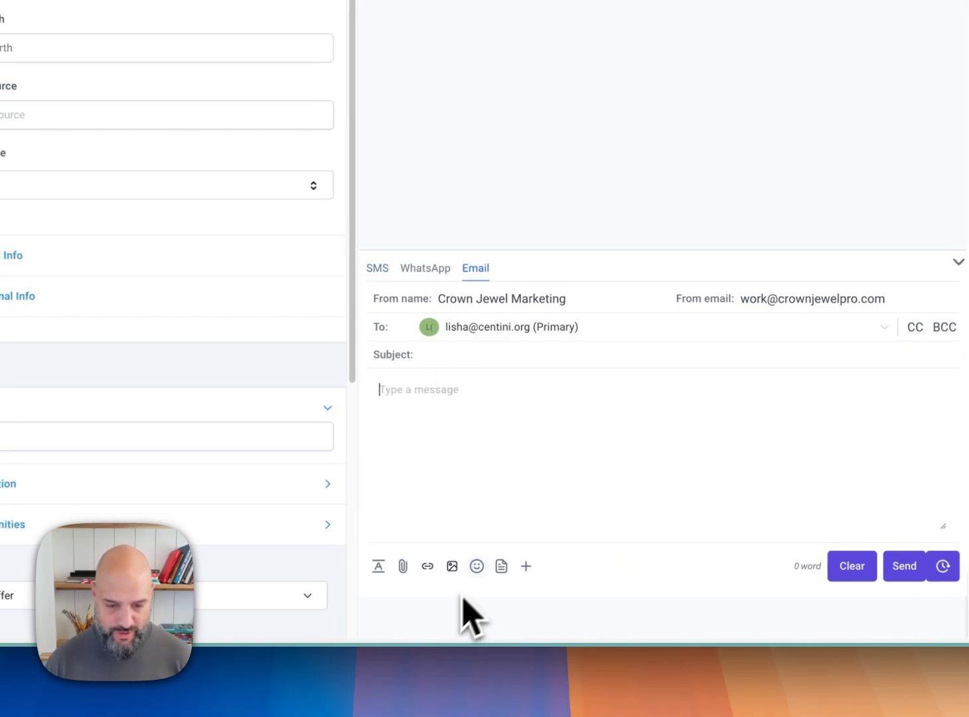
{"action": "left_click", "coordinate": [504, 571]}
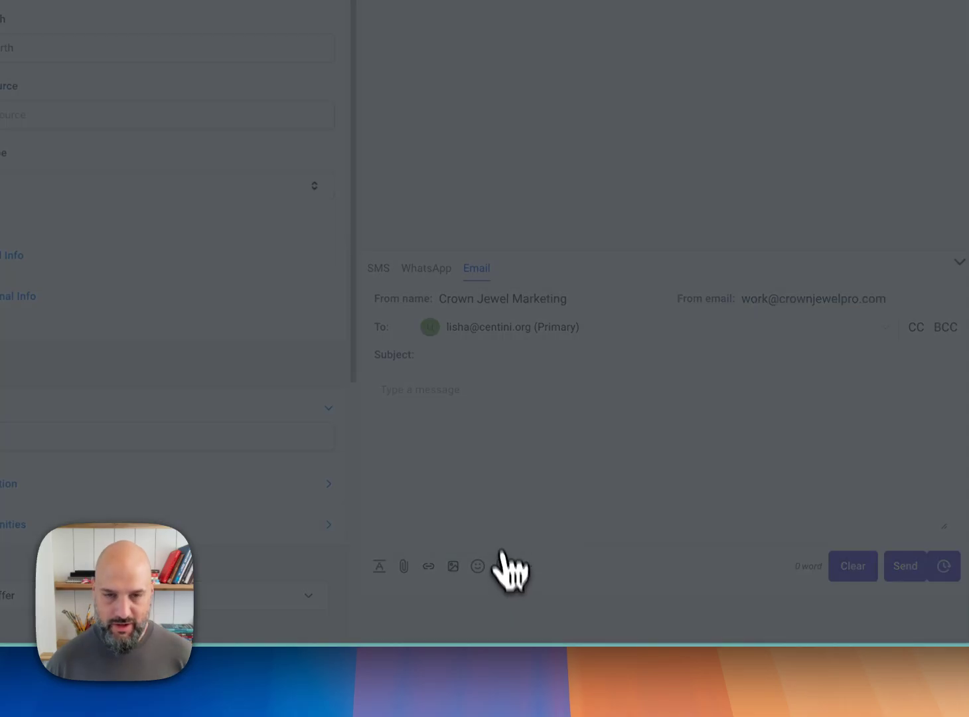
{"action": "left_click", "coordinate": [444, 166]}
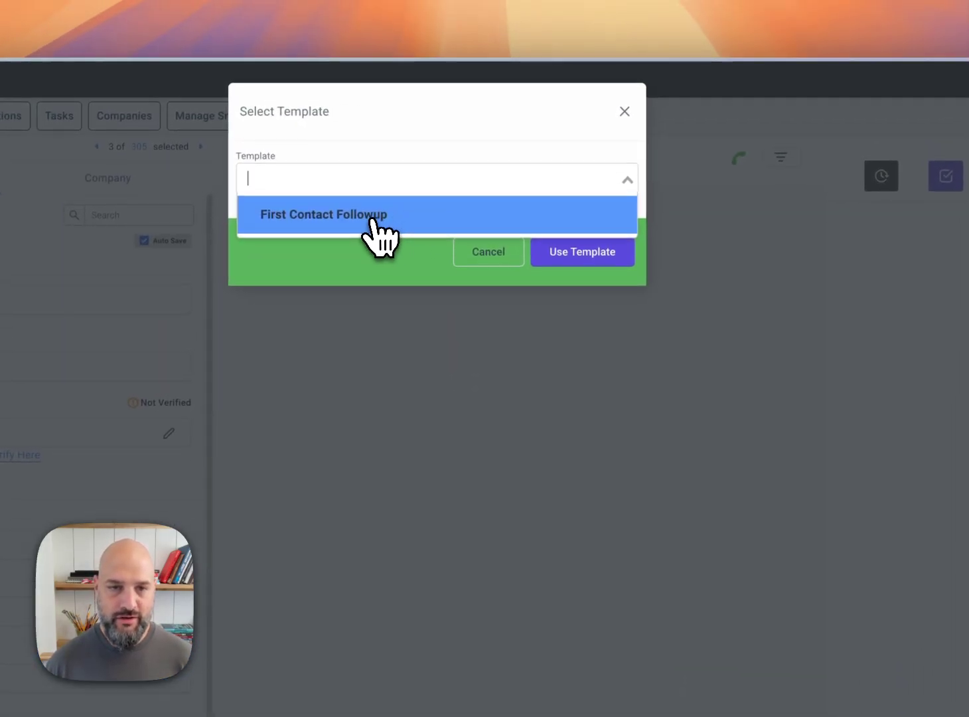
{"action": "left_click", "coordinate": [373, 221]}
{"action": "left_click", "coordinate": [598, 260]}
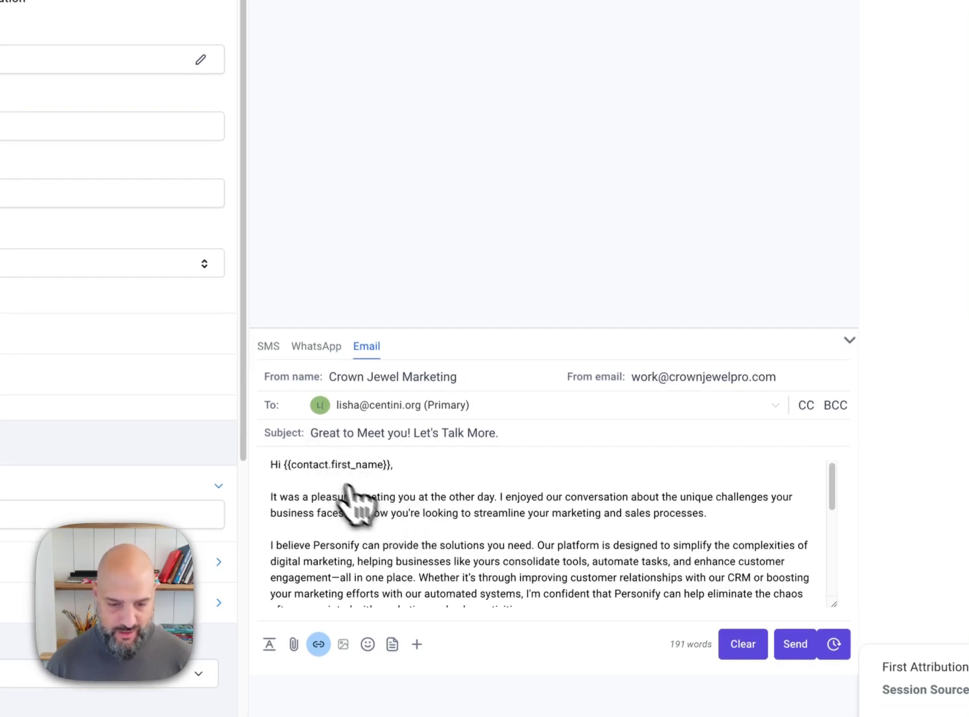
Step: Add a grinning face emoji after the email's "Looking forward to helping your business grow with Personify." line and try to send the email
{"action": "scroll", "coordinate": [353, 504], "scroll_direction": "down", "scroll_amount": 10}
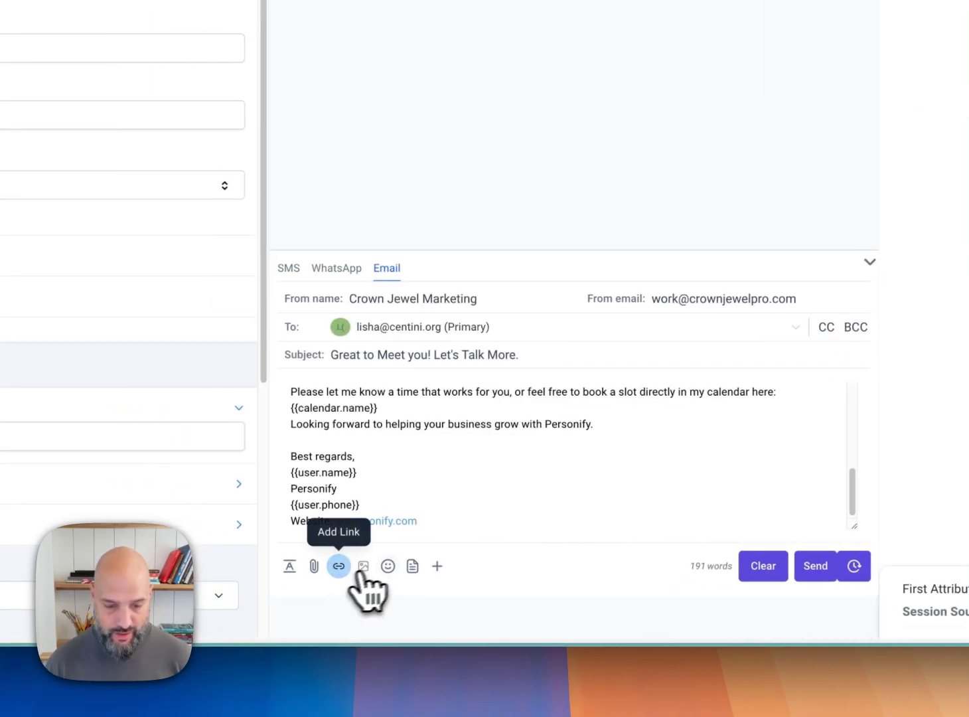
{"action": "left_click", "coordinate": [605, 427]}
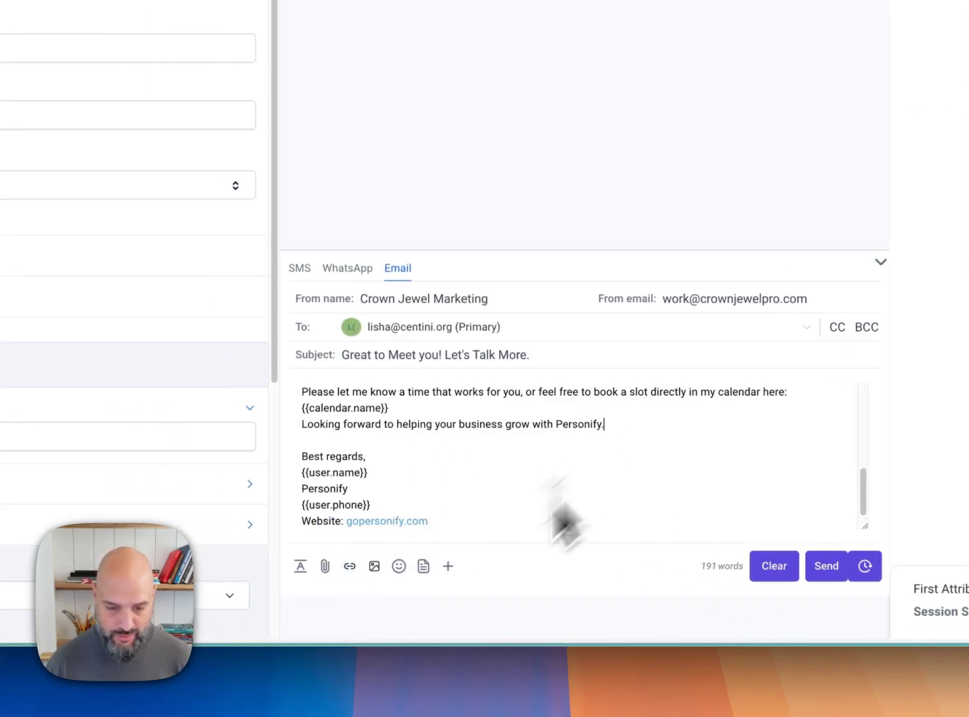
{"action": "left_click", "coordinate": [398, 565]}
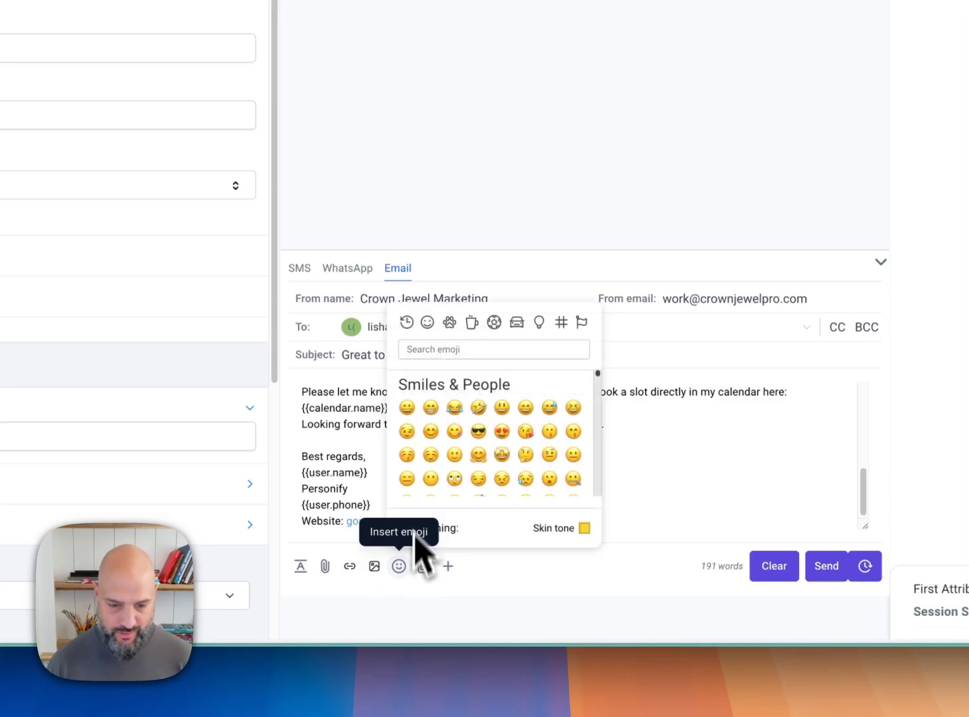
{"action": "left_click", "coordinate": [407, 407]}
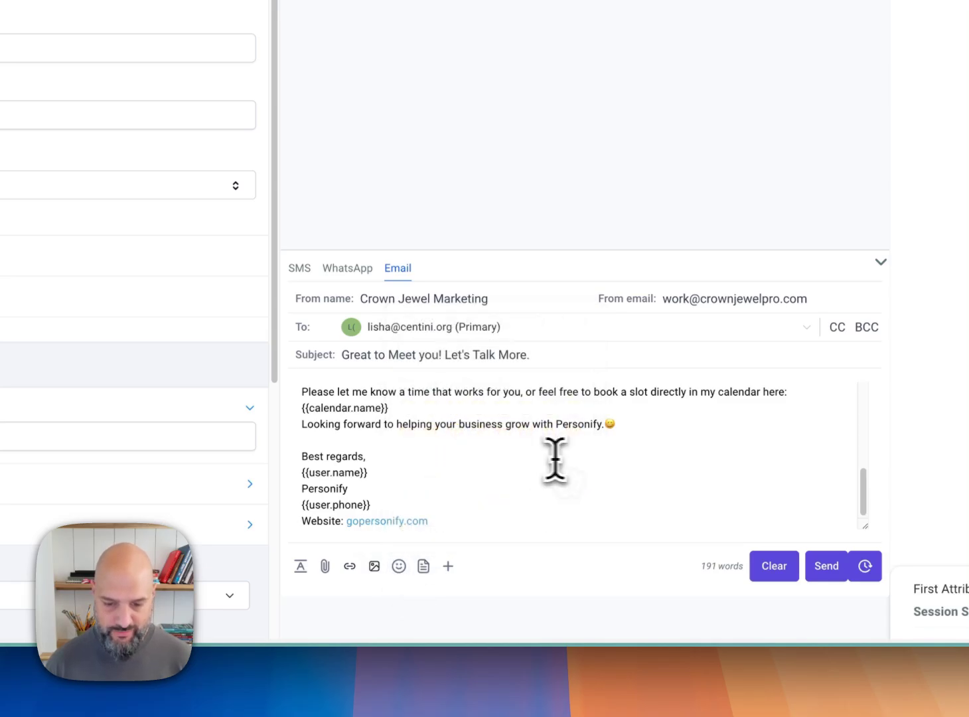
{"action": "left_click", "coordinate": [605, 425]}
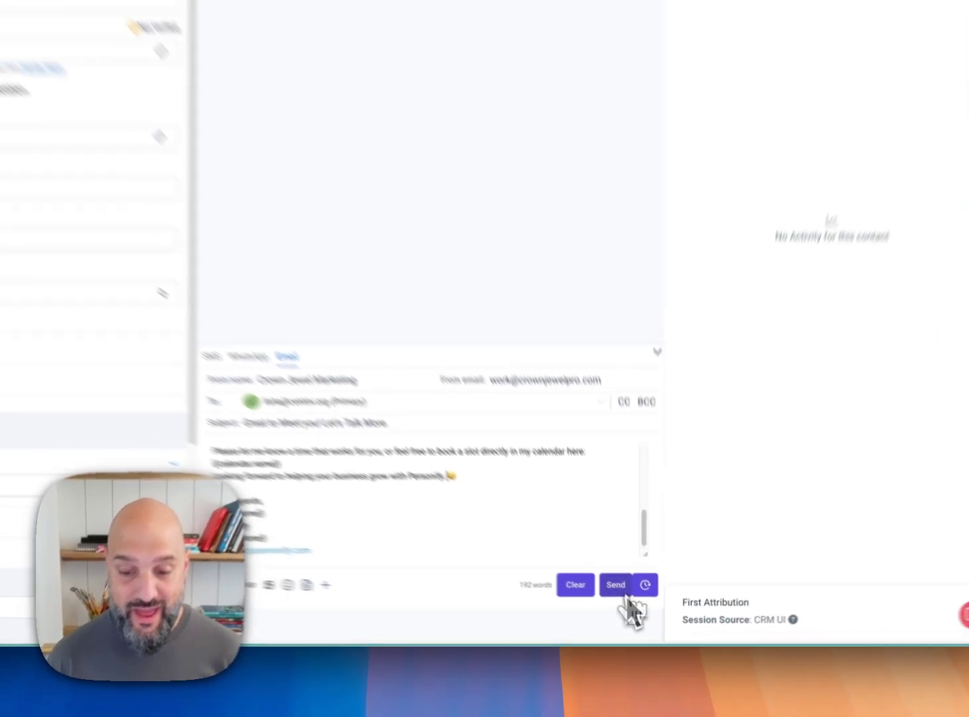
{"action": "left_click", "coordinate": [827, 565]}
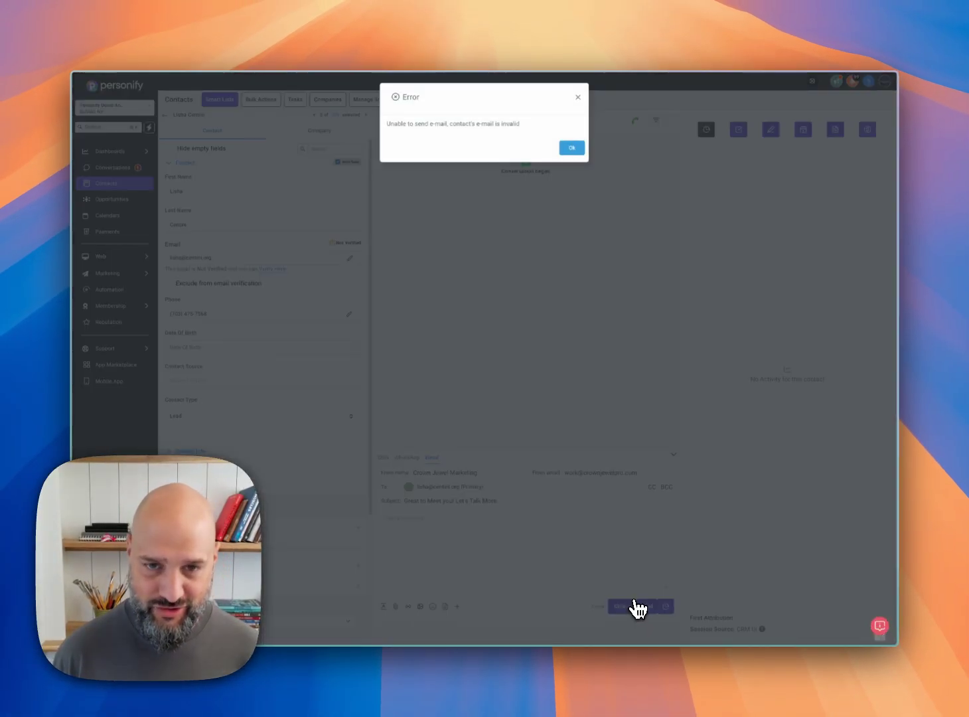
{"action": "left_click", "coordinate": [572, 148]}
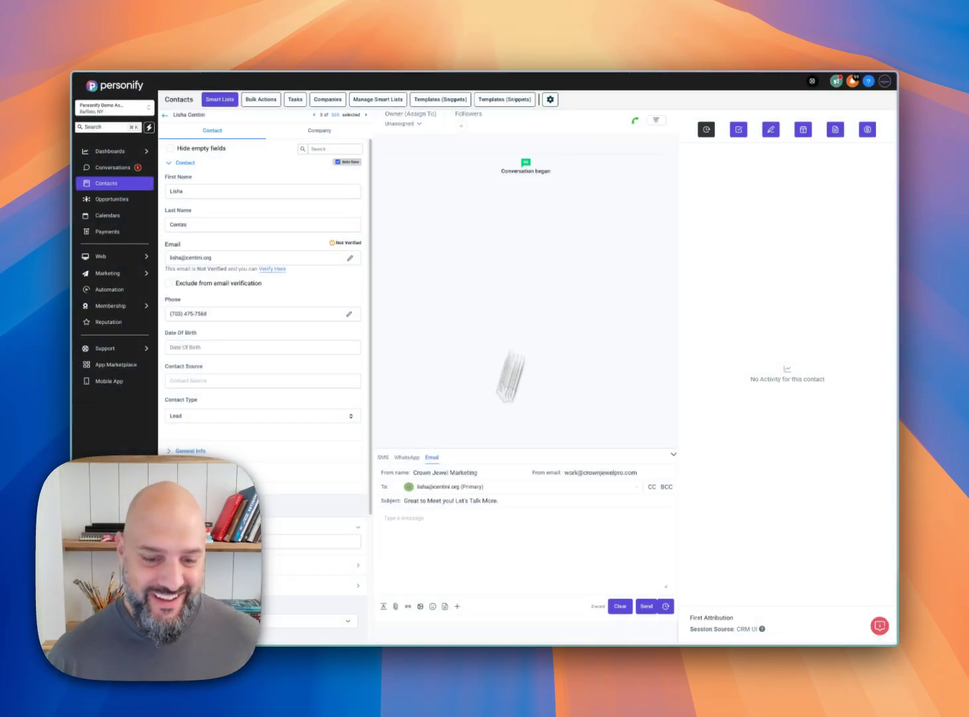
Step: Fill an SMS to the same contact with the First Contact SMS template and send it
{"action": "left_click", "coordinate": [383, 458]}
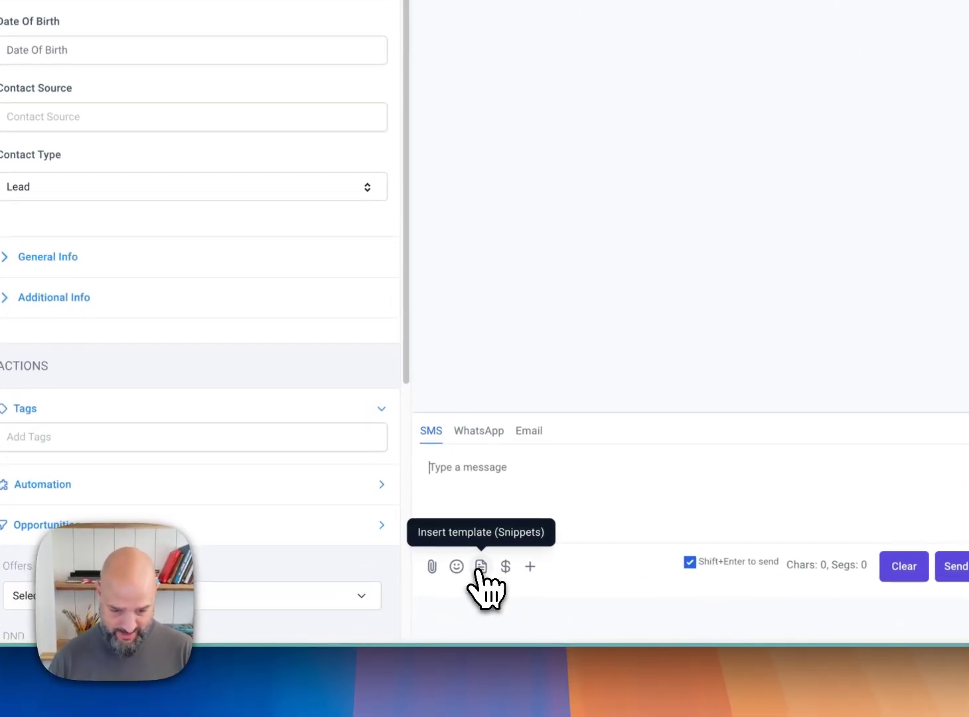
{"action": "left_click", "coordinate": [482, 566]}
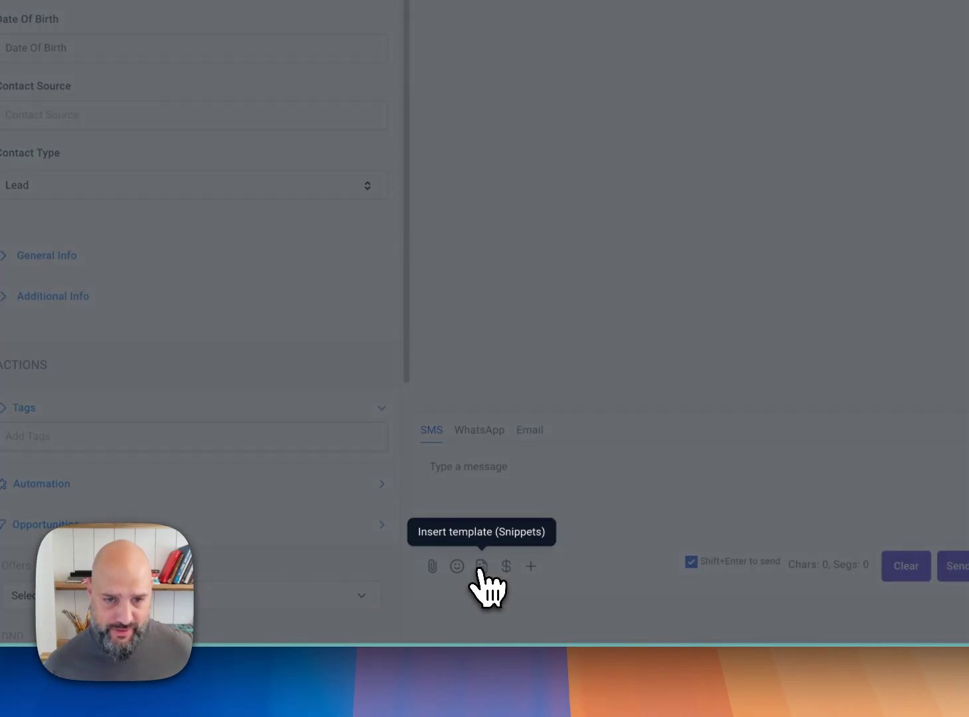
{"action": "left_click", "coordinate": [495, 142]}
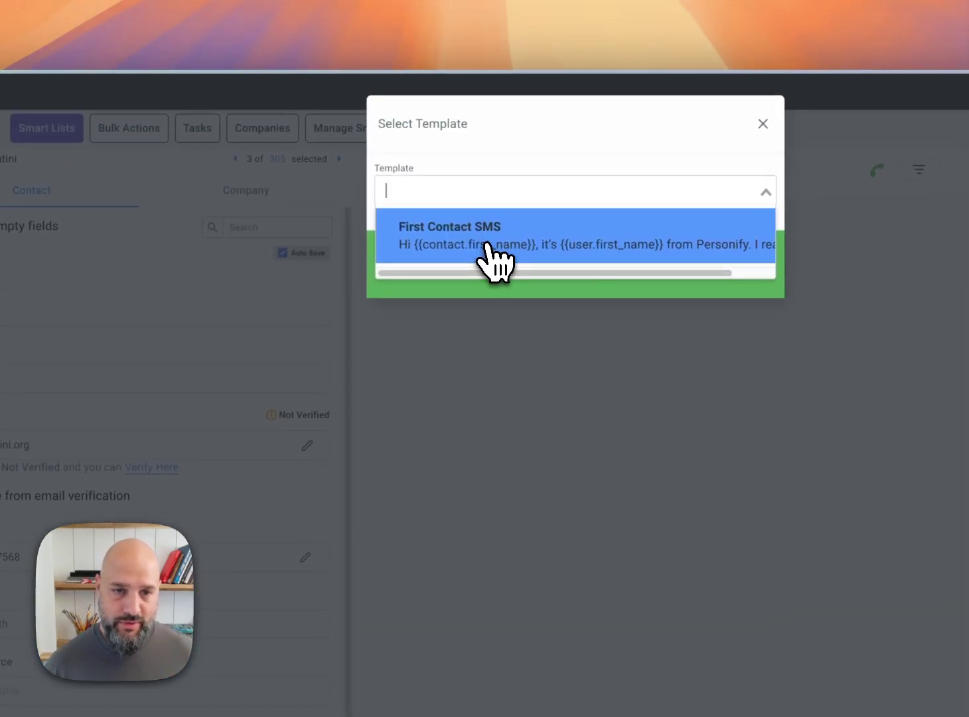
{"action": "left_click", "coordinate": [487, 239]}
{"action": "left_click", "coordinate": [555, 64]}
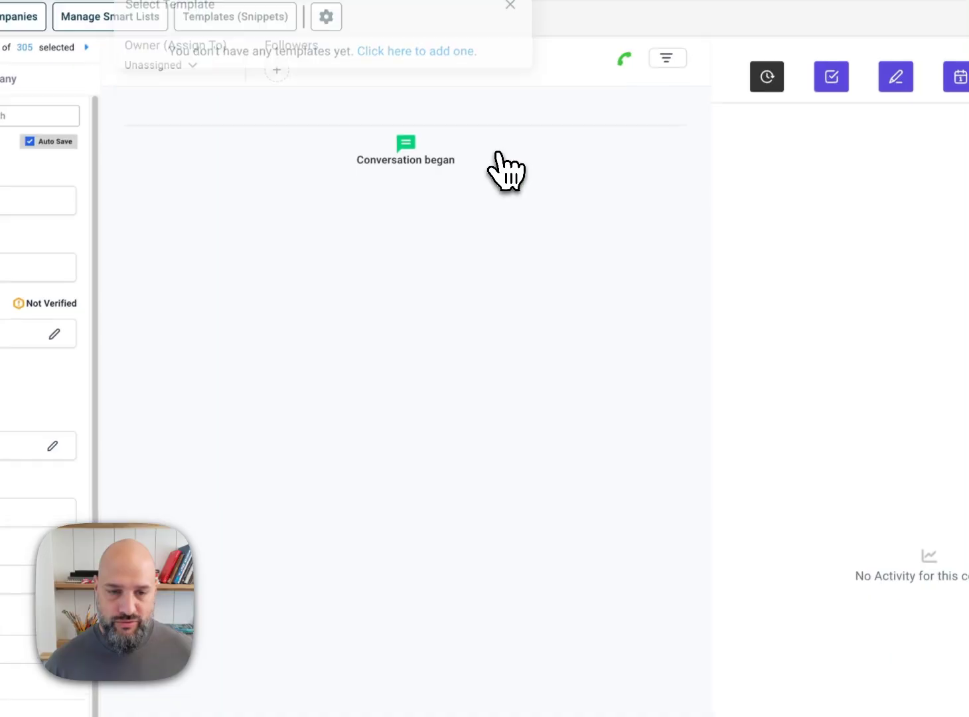
{"action": "left_click_drag", "start_coordinate": [430, 525], "coordinate": [319, 470]}
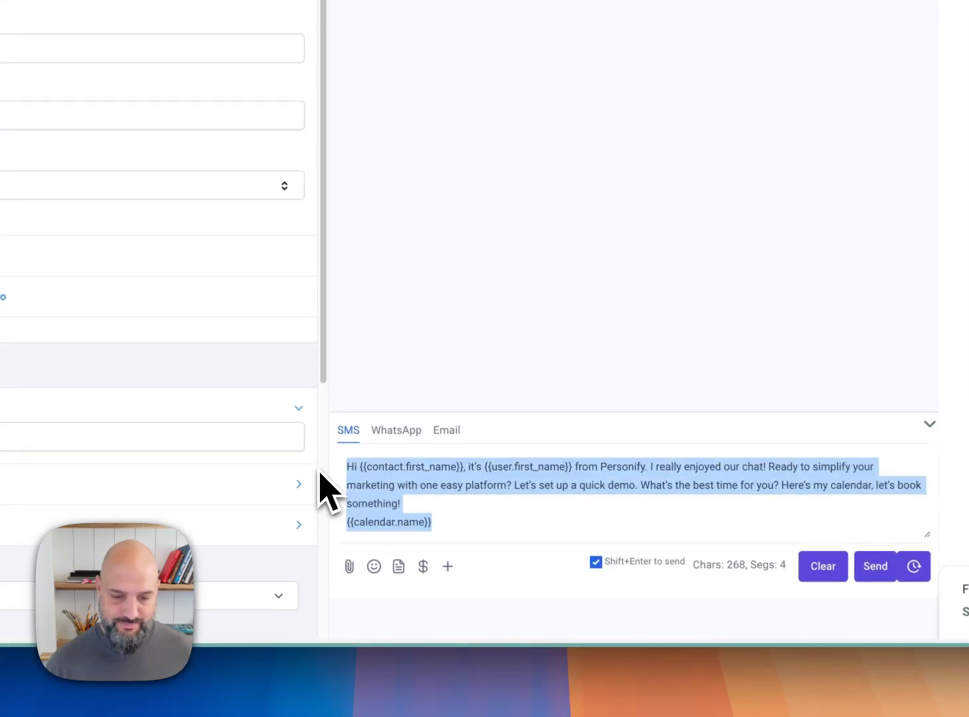
{"action": "left_click", "coordinate": [875, 566]}
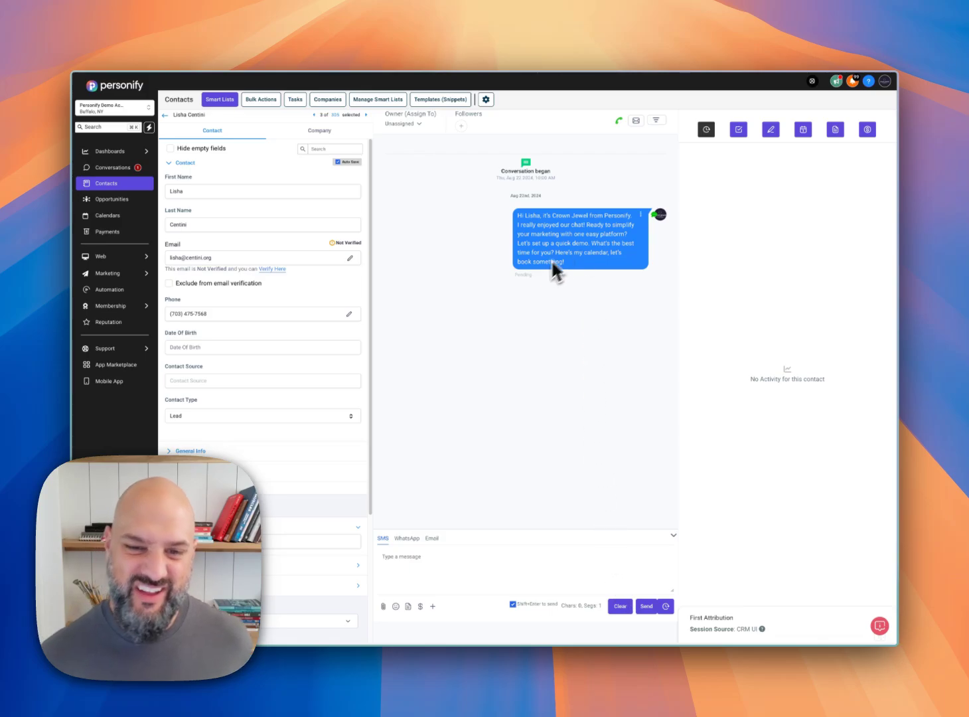
Step: Examine the sent SMS's delivery status and the contact and user names filled in by the custom values
{"action": "double_click", "coordinate": [520, 276]}
{"action": "left_click", "coordinate": [392, 458]}
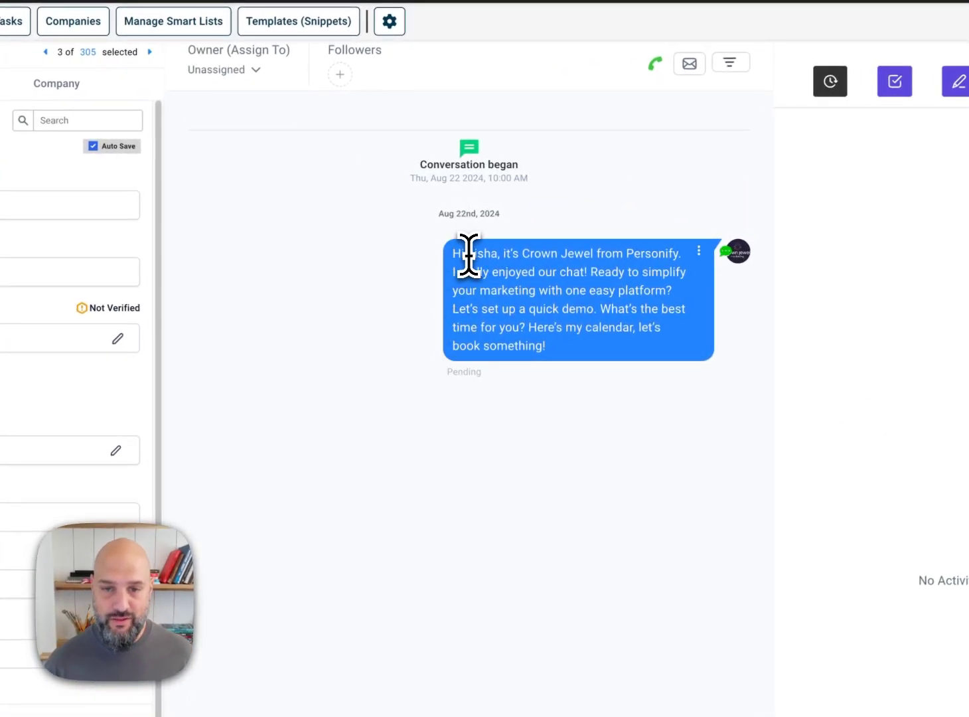
{"action": "left_click_drag", "start_coordinate": [468, 256], "coordinate": [595, 254]}
{"action": "left_click", "coordinate": [556, 268]}
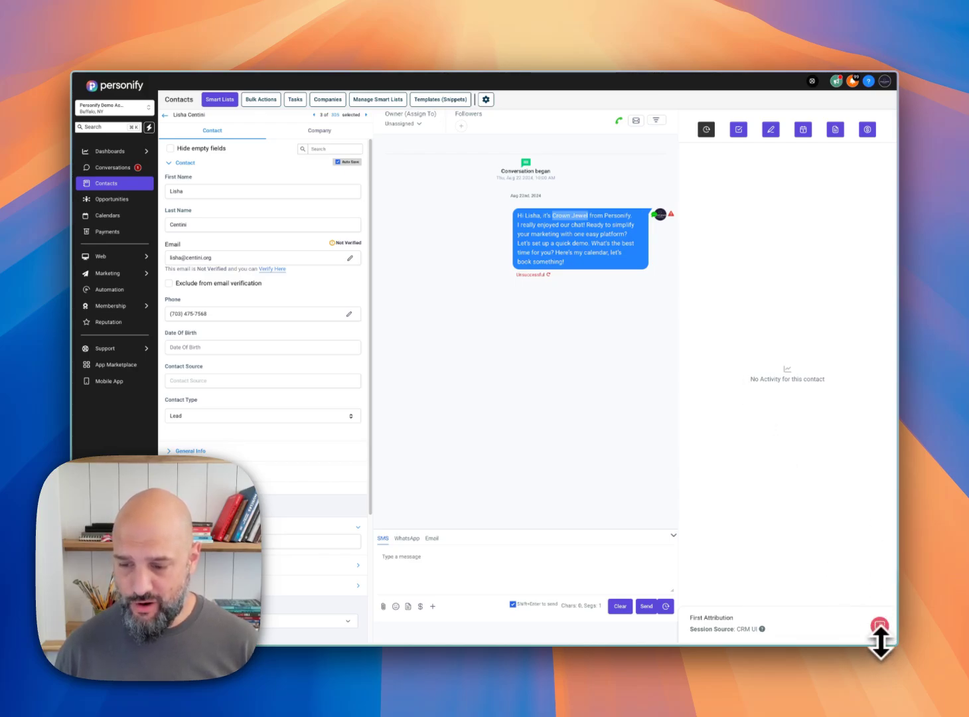
Step: Move the floating support widget higher up the page
{"action": "left_click_drag", "start_coordinate": [881, 636], "coordinate": [880, 516]}
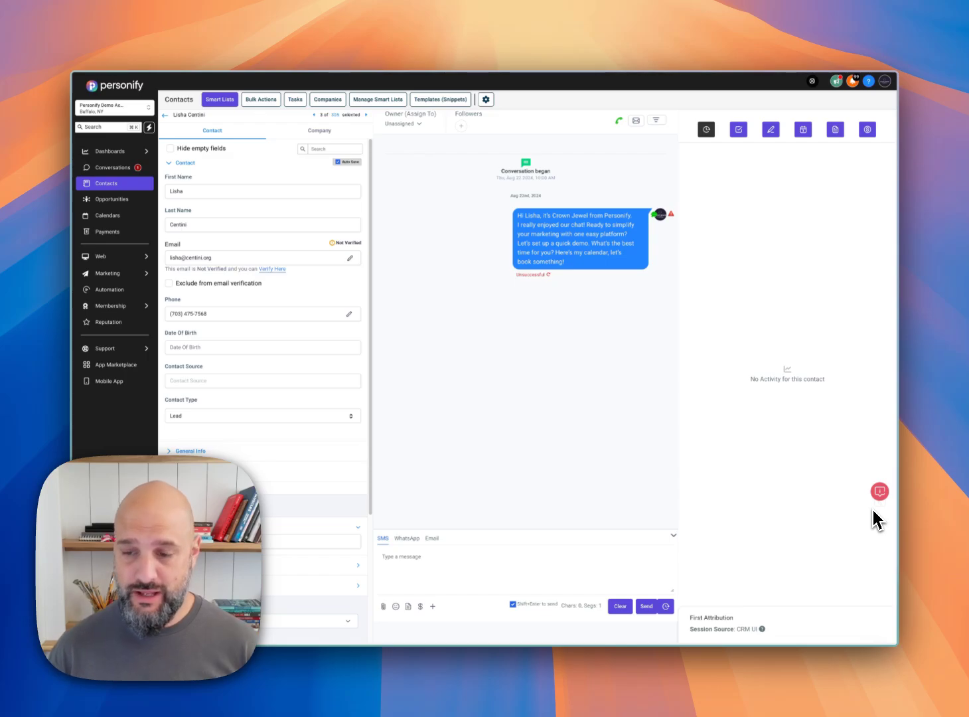
{"action": "mouse_move", "coordinate": [875, 512]}
{"action": "left_mouse_down"}
{"action": "mouse_move", "coordinate": [884, 515]}
{"action": "mouse_move", "coordinate": [886, 531]}
{"action": "left_mouse_up"}
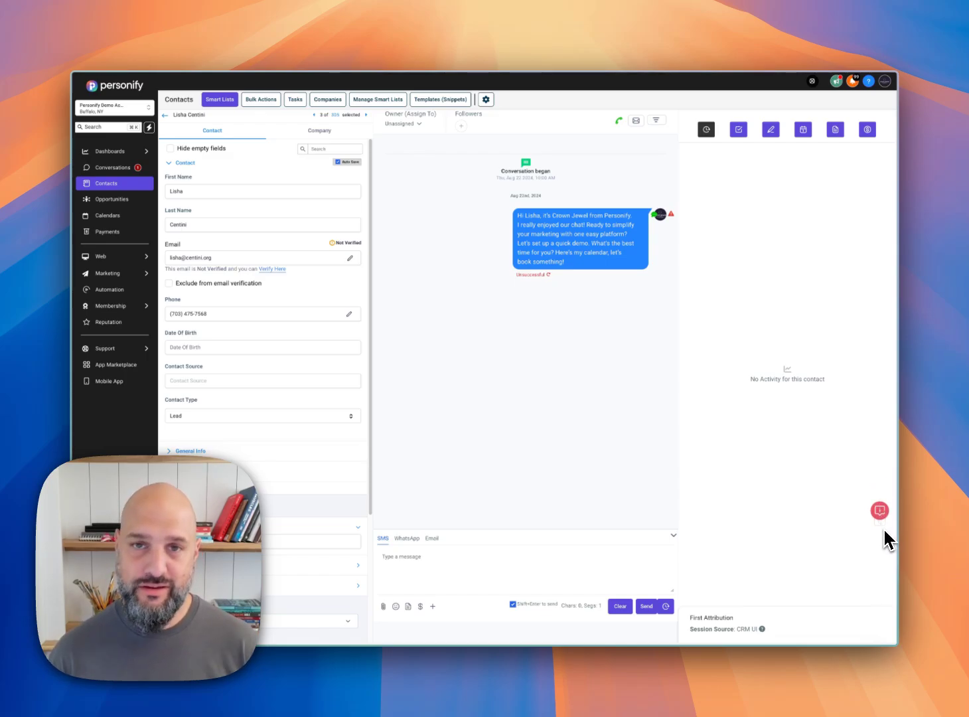